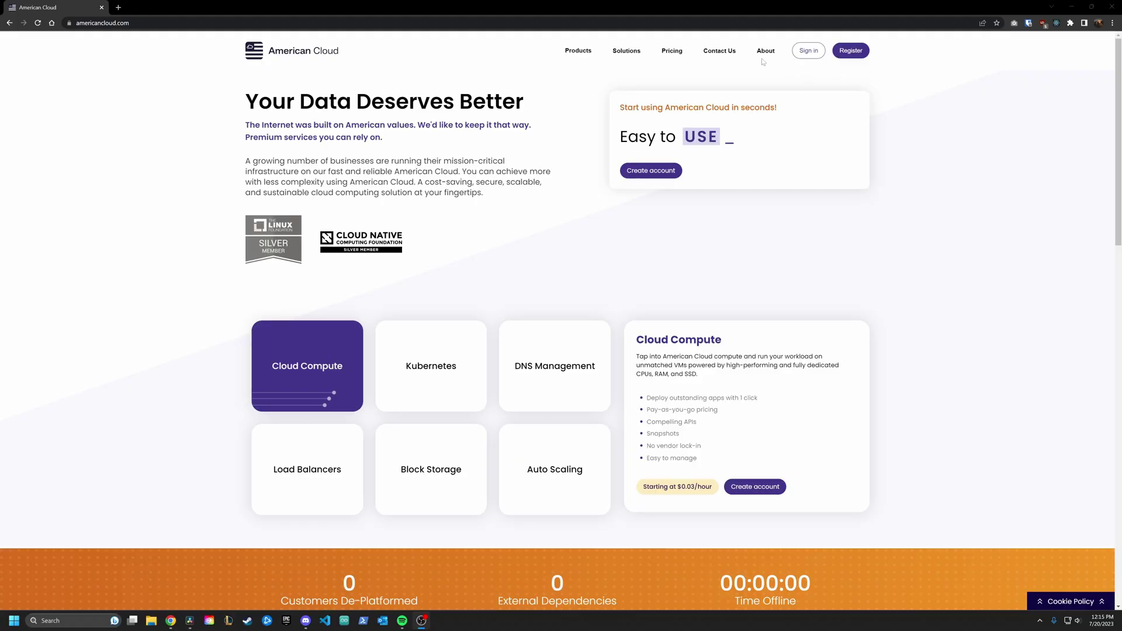
Step: Compare Kubernetes, Load Balancer and Block Storage pricing, ending on Block Storage at $0.10/mo per 1GB SSD
left_click(668, 52)
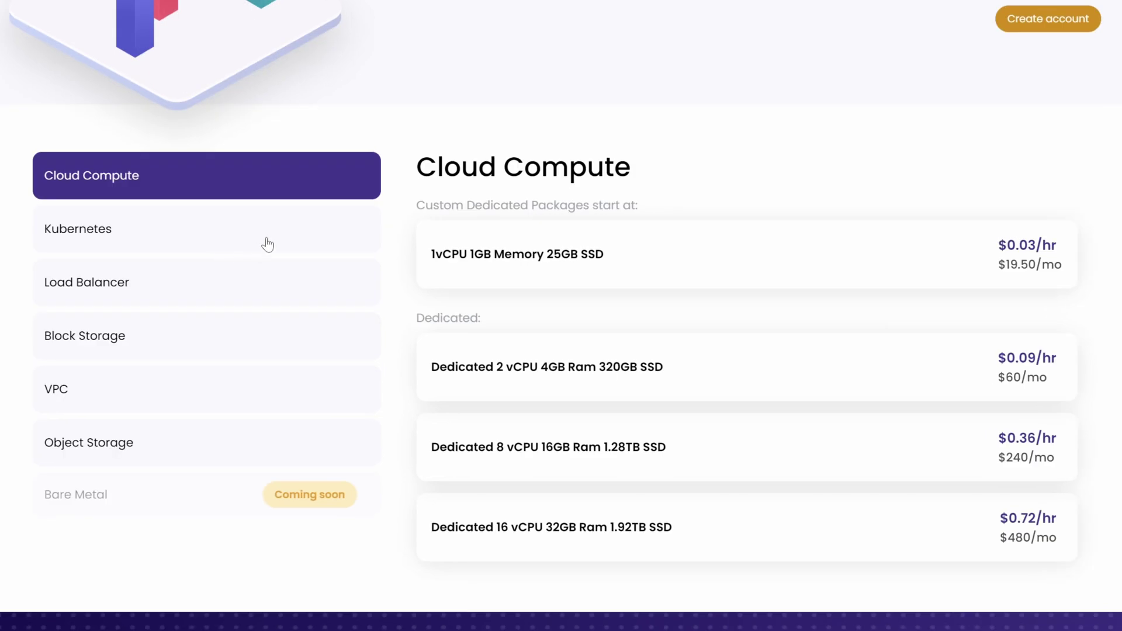
left_click(267, 244)
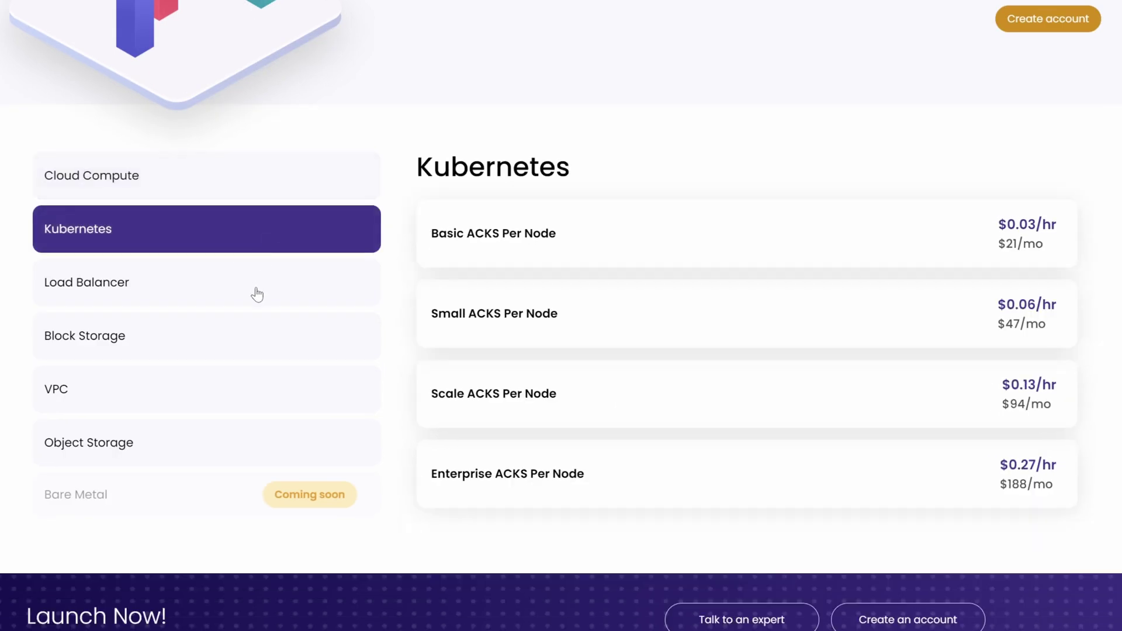
left_click(256, 295)
left_click(234, 356)
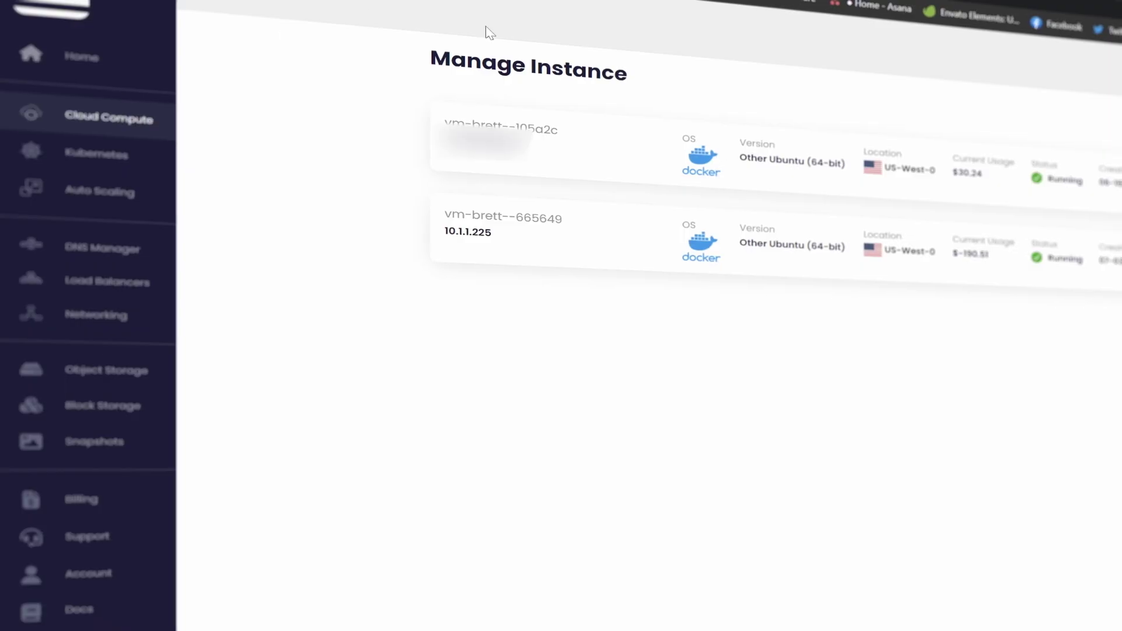
Step: View the first Docker instance, then the cloud cluster overview with its Download kubectl links expanded
left_click(529, 143)
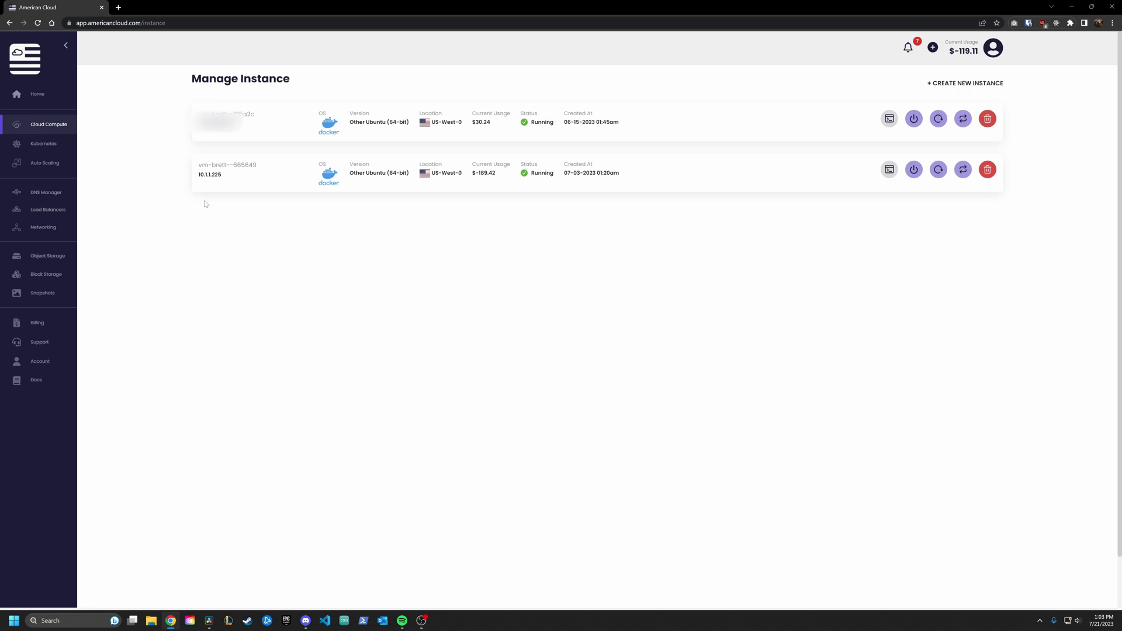
left_click(50, 148)
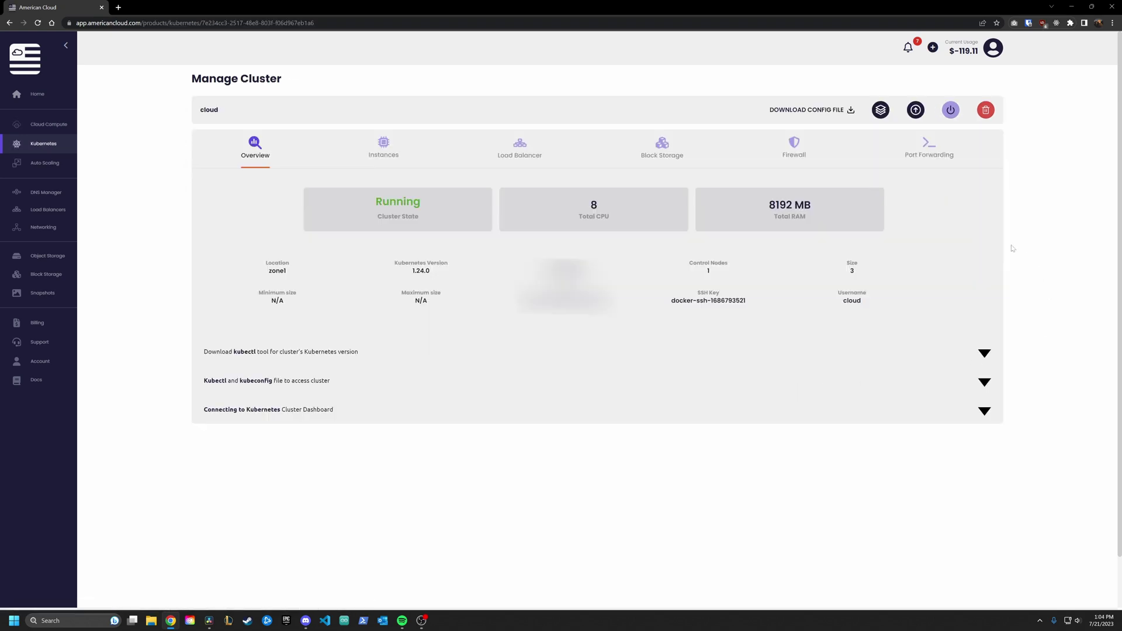
left_click(985, 353)
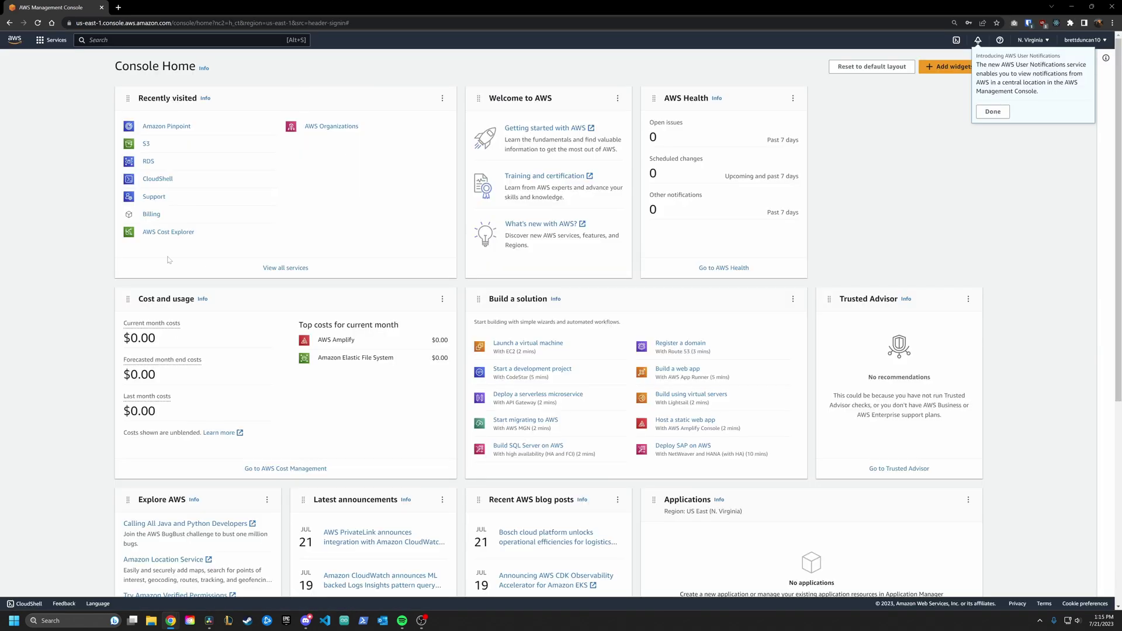
Step: Show All services from the AWS Services menu and scroll through the list
left_click(52, 40)
left_click(57, 102)
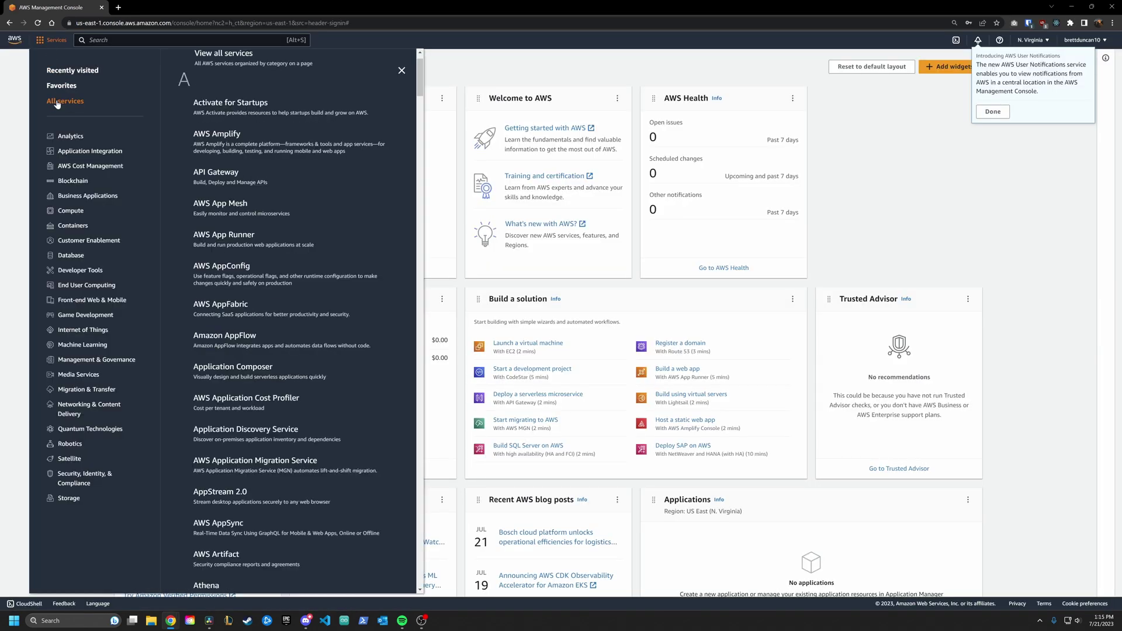
scroll(304, 160, "down", 10)
scroll(304, 160, "down", 15)
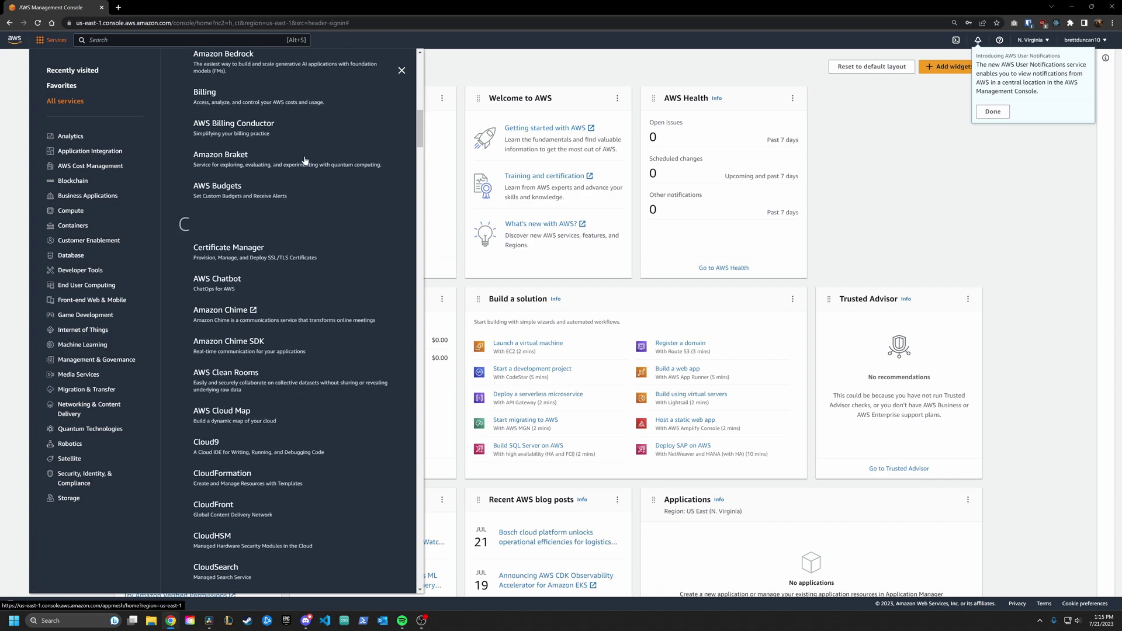
left_click_drag(420, 180, 416, 463)
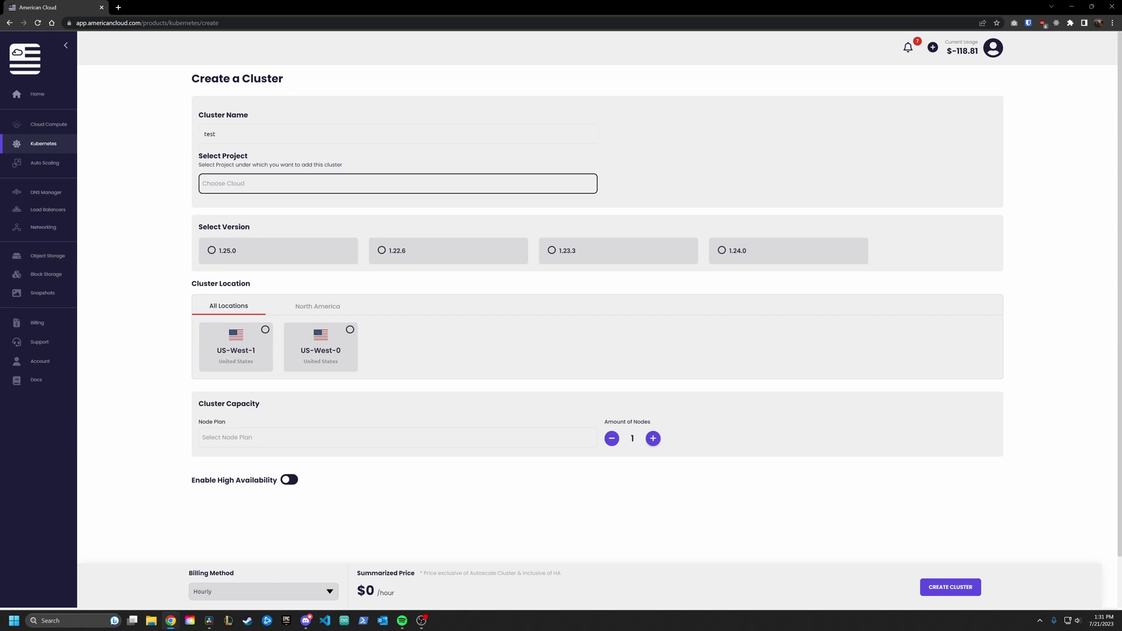
Step: Assign the test cluster to the account's project, with Kubernetes 1.25.0 in US-West-1
left_click(248, 184)
left_click(234, 218)
left_click(212, 250)
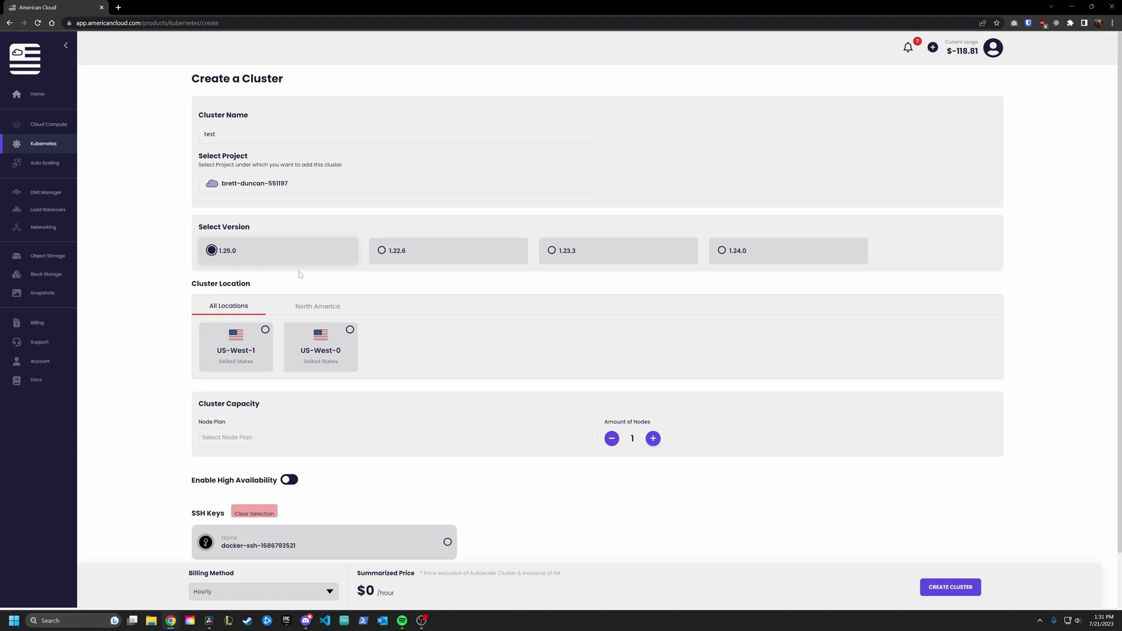
left_click(265, 331)
scroll(409, 351, "down", 1)
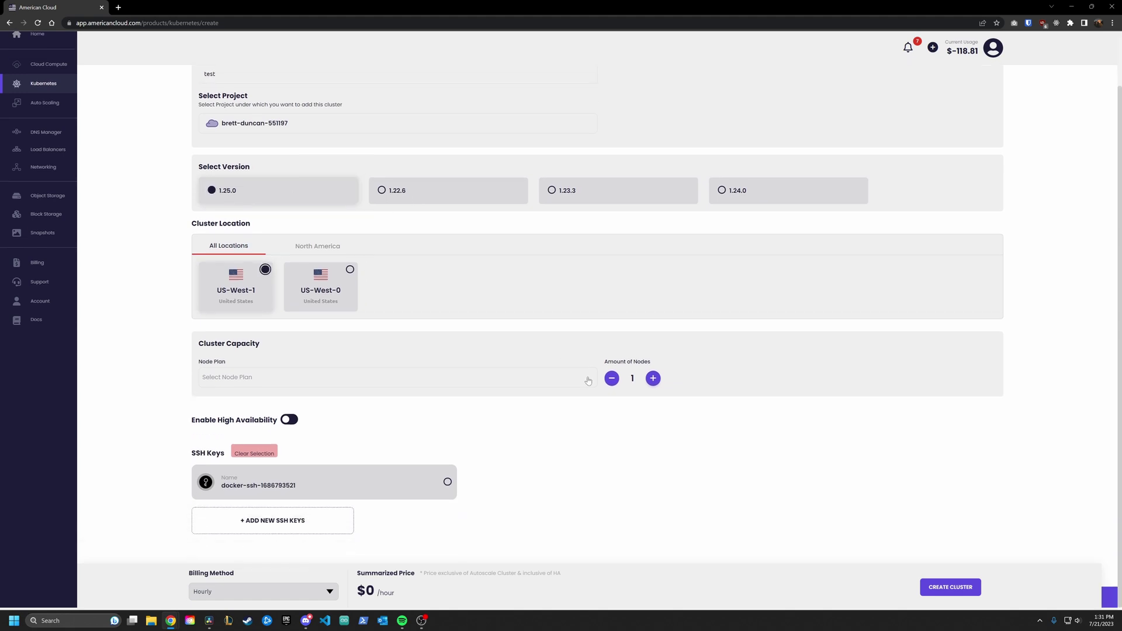
Step: Choose the $21-per-node monthly plan and raise the node count to 2
left_click(557, 384)
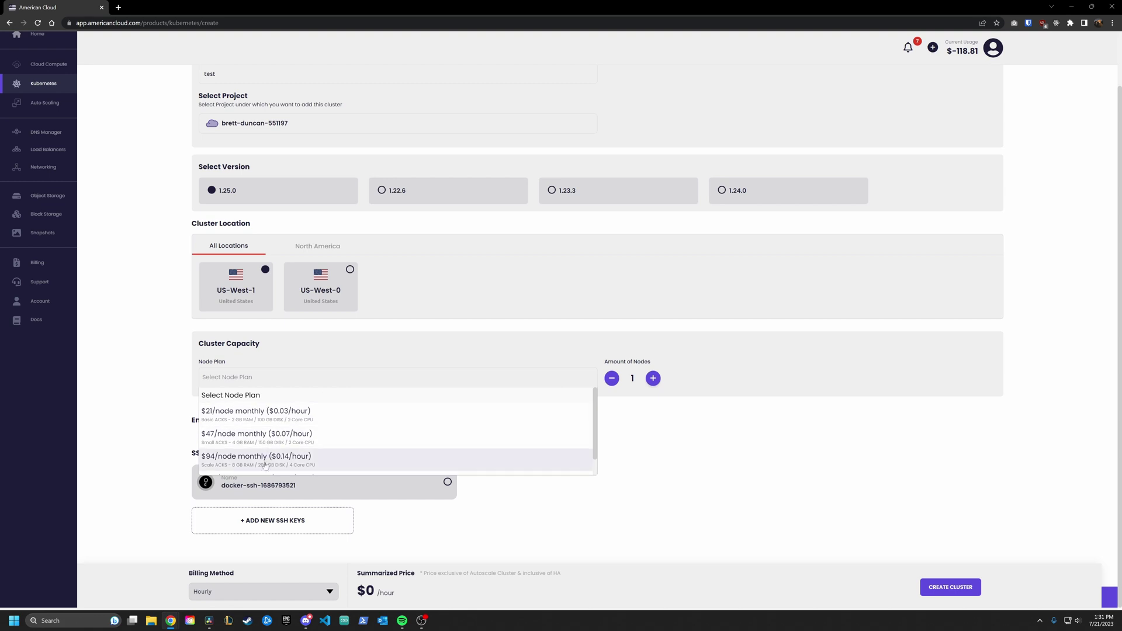
left_click(302, 417)
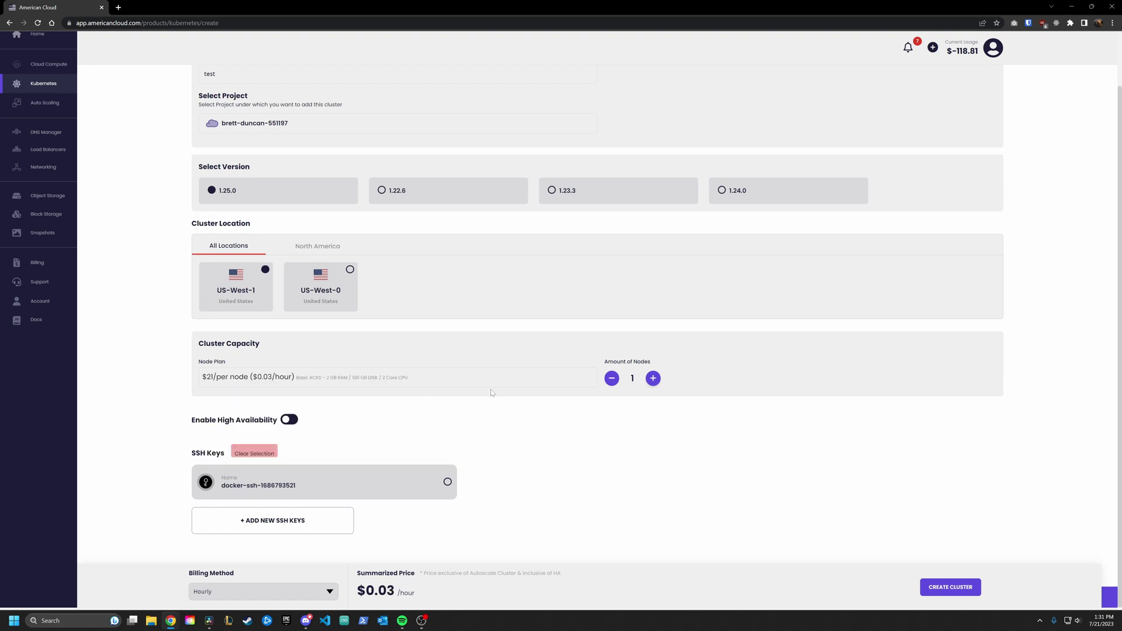
left_click(653, 379)
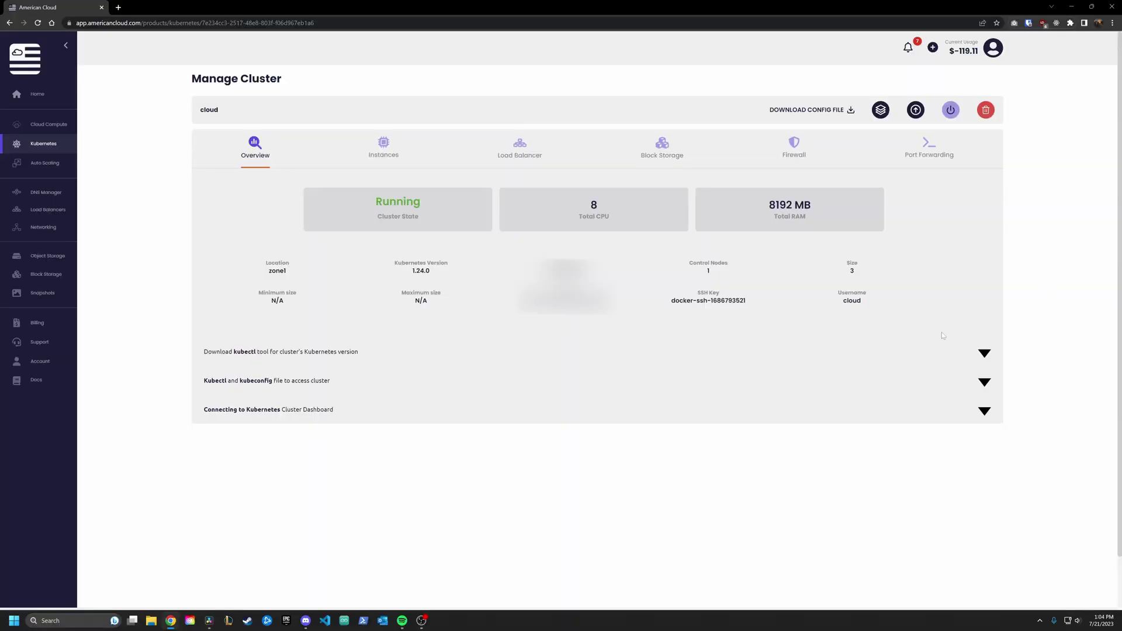
Step: Expand the Download kubectl and kubeconfig access instructions on the cluster overview
left_click(985, 355)
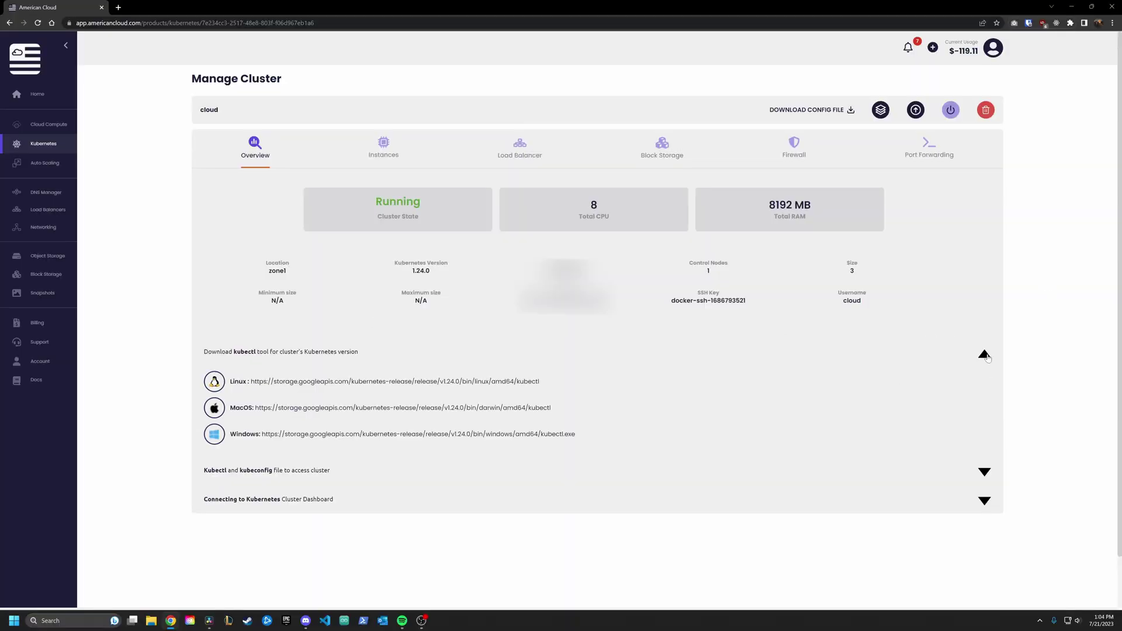
left_click(984, 472)
scroll(983, 475, "down", 2)
scroll(881, 420, "up", 2)
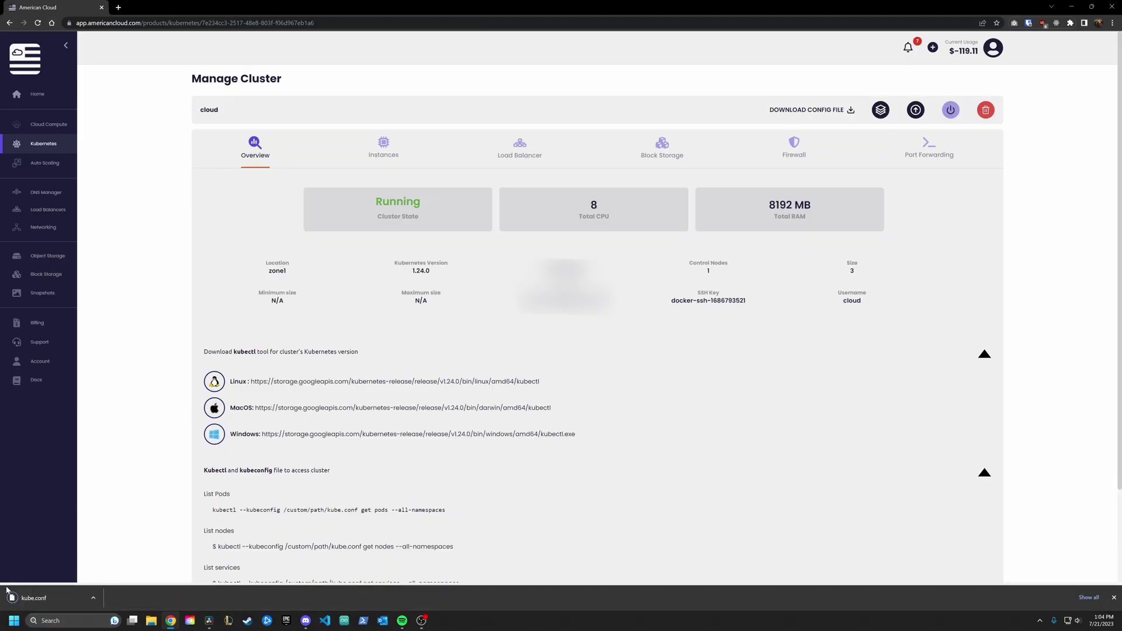
Step: Dismiss the kube.conf download notice, run kubectl get nodes, and bring up the Raid Owl site
left_click(1114, 599)
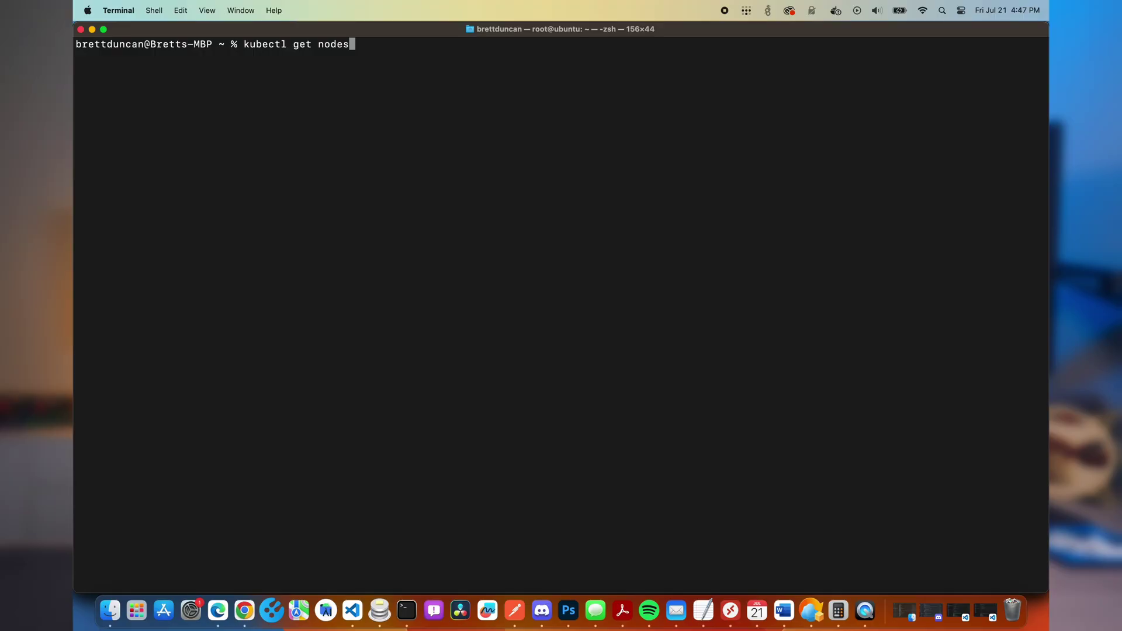
key("Return")
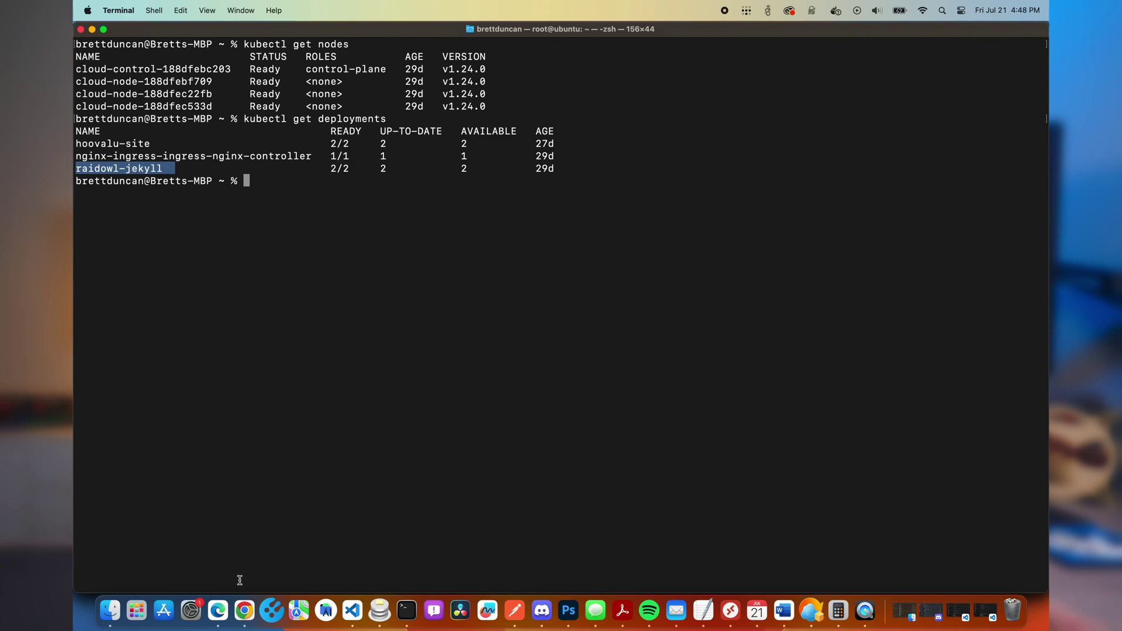
left_click(244, 611)
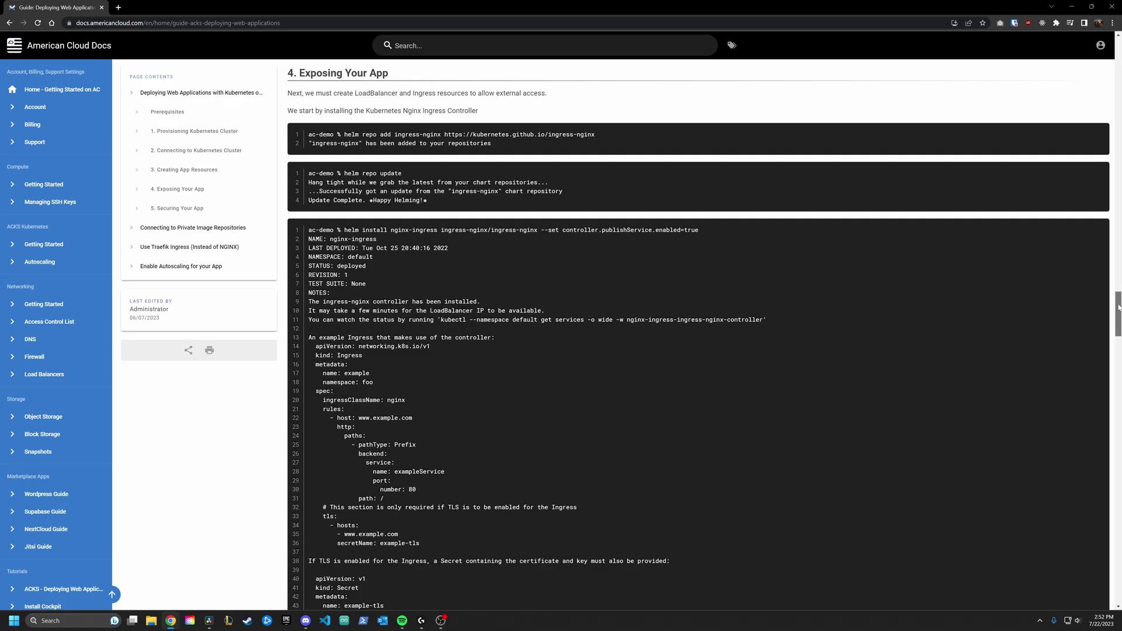
Step: Scroll the ACKS Deploying Web Applications guide down to section 5, Securing Your App
scroll(698, 333, "down", 10)
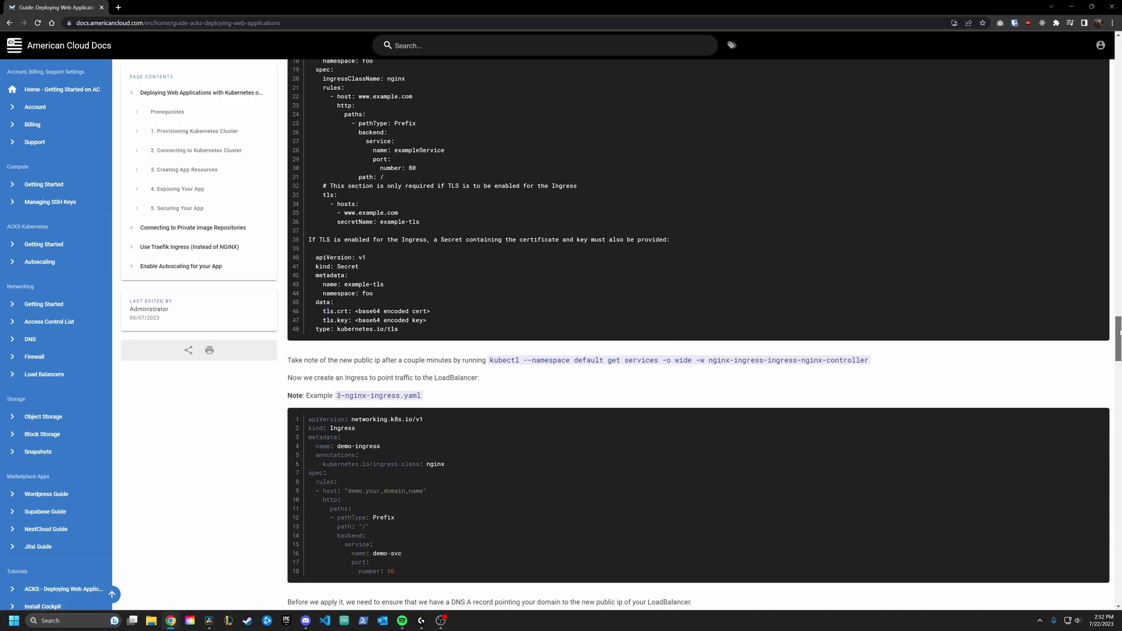
scroll(698, 333, "down", 15)
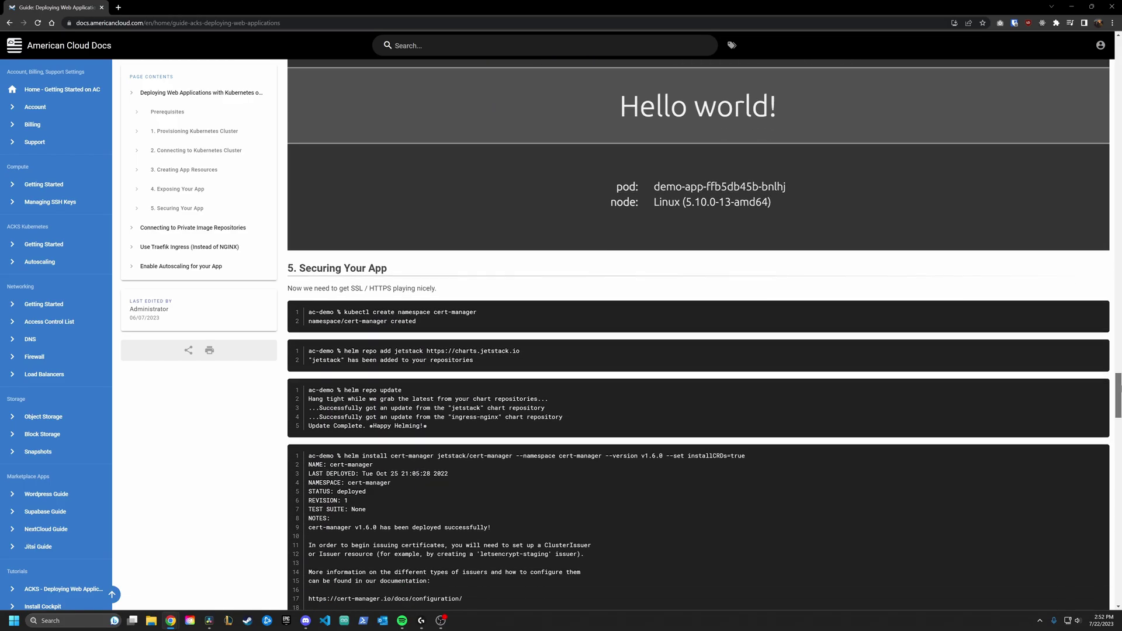
scroll(690, 192, "down", 1)
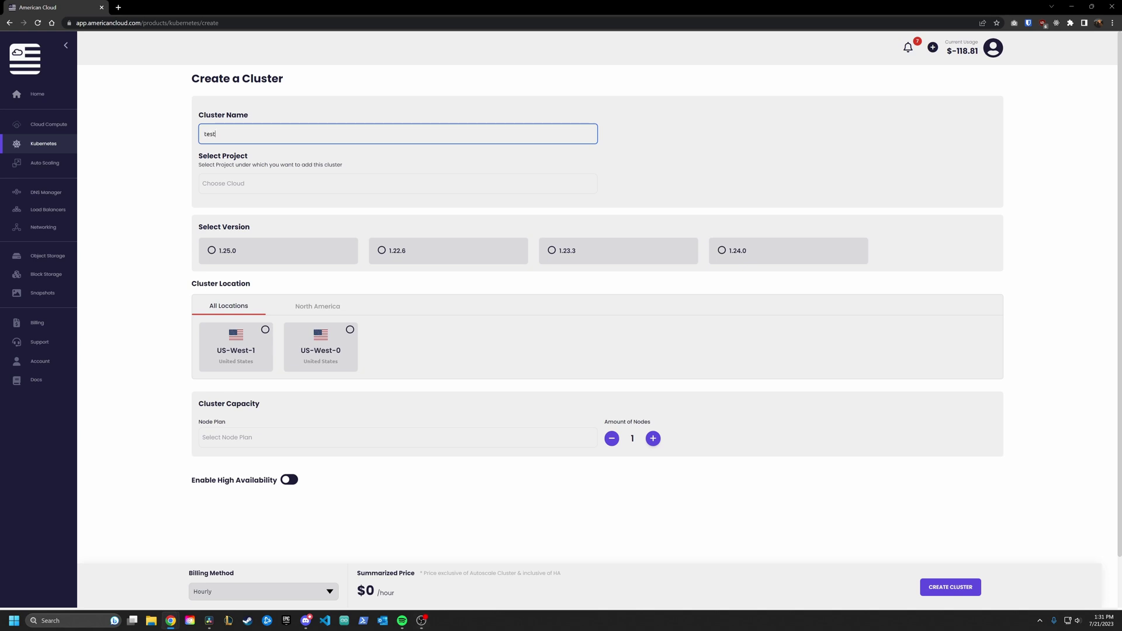
Step: Pick the account's project from the test cluster's Select Project dropdown
left_click(397, 184)
left_click(246, 184)
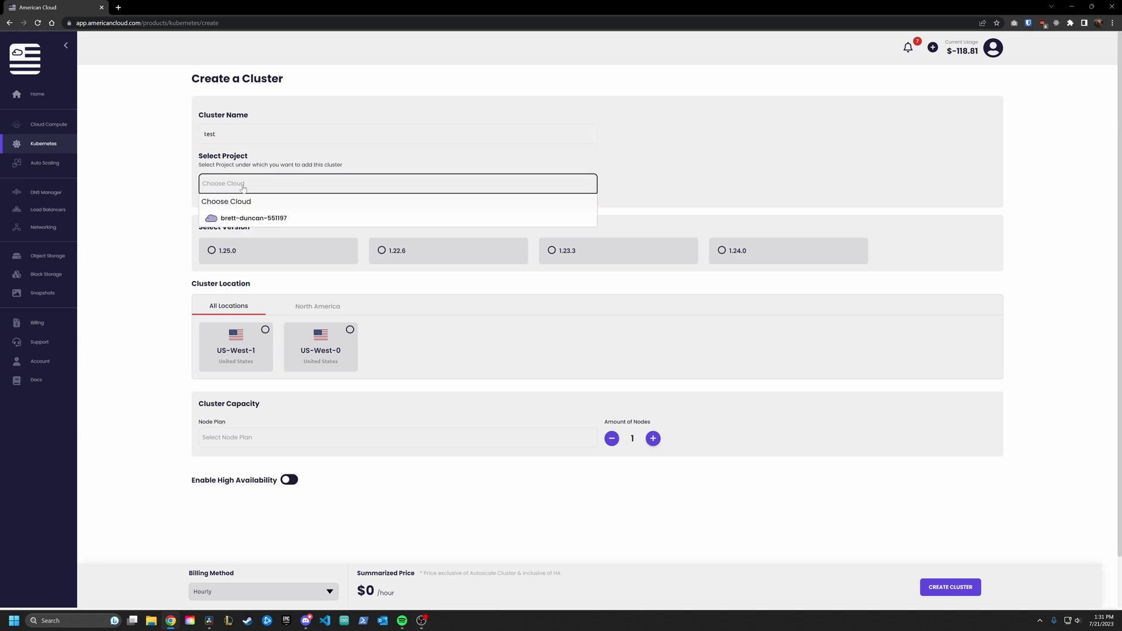
left_click(245, 218)
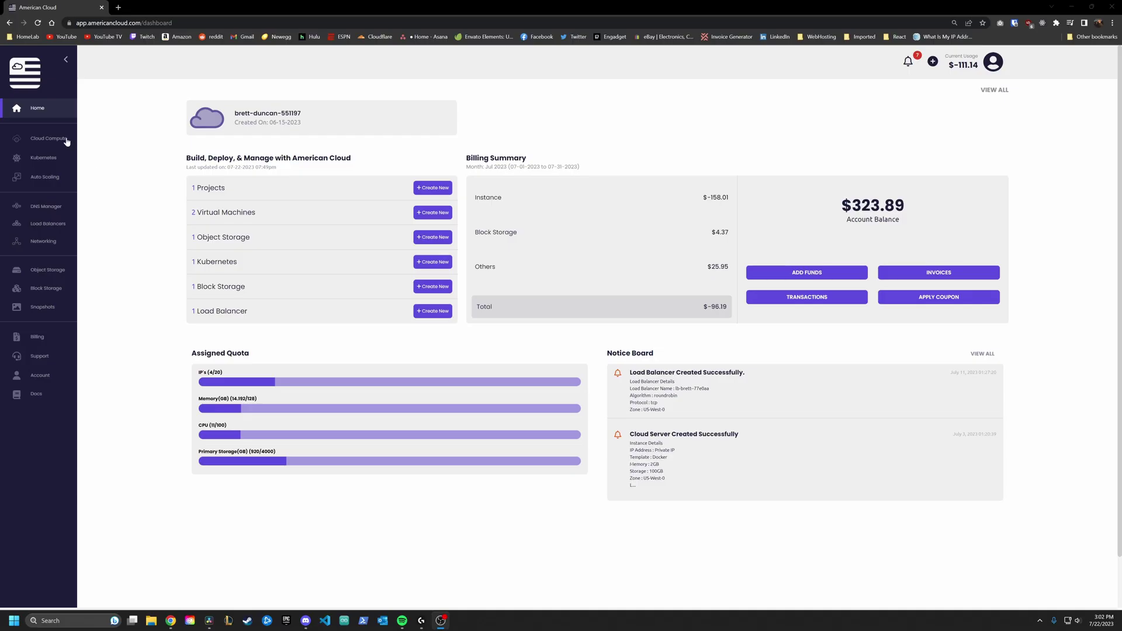
Step: Start a new cloud compute instance located in US-West-0
left_click(35, 141)
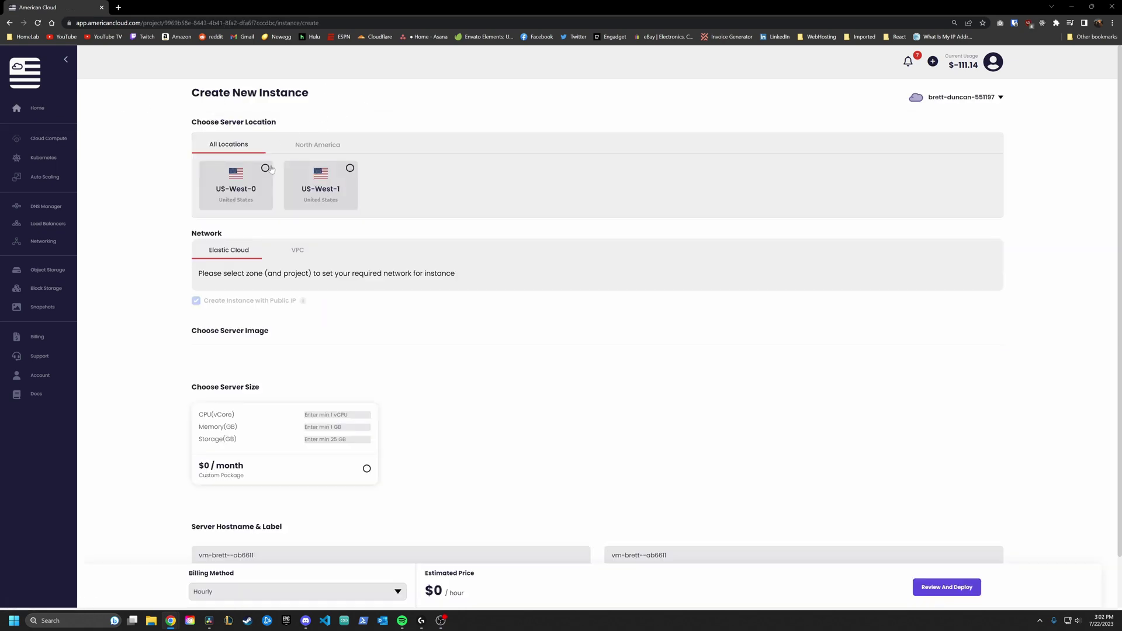
left_click(266, 170)
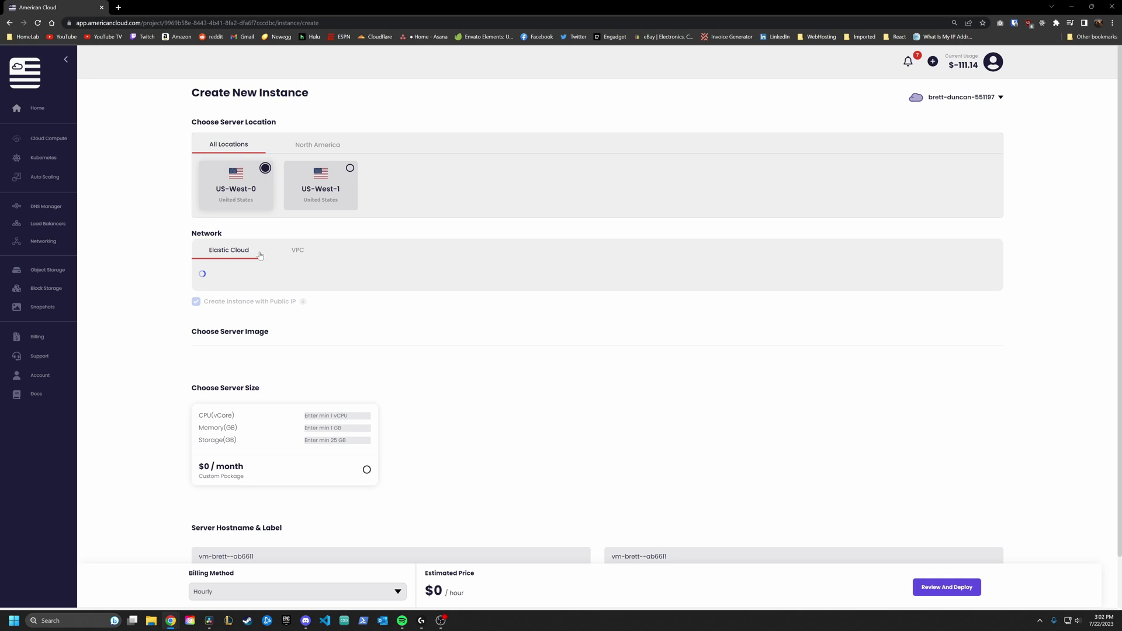
scroll(244, 325, "down", 2)
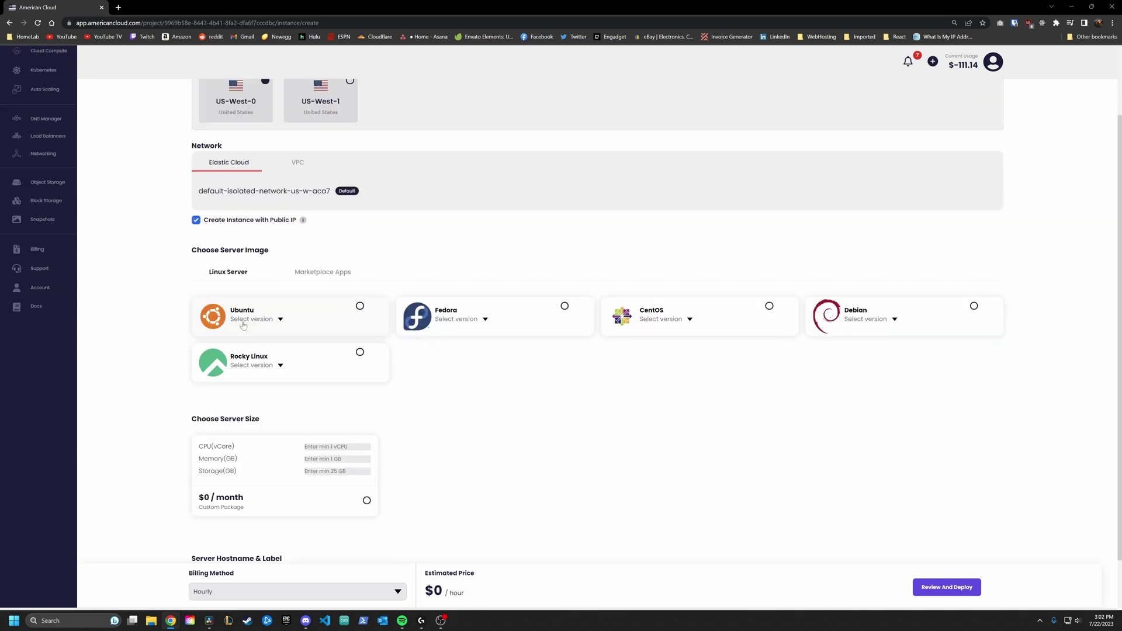
Step: Check the Ubuntu versions, then choose the Docker Mar 2023 marketplace app image
left_click(281, 320)
left_click(336, 274)
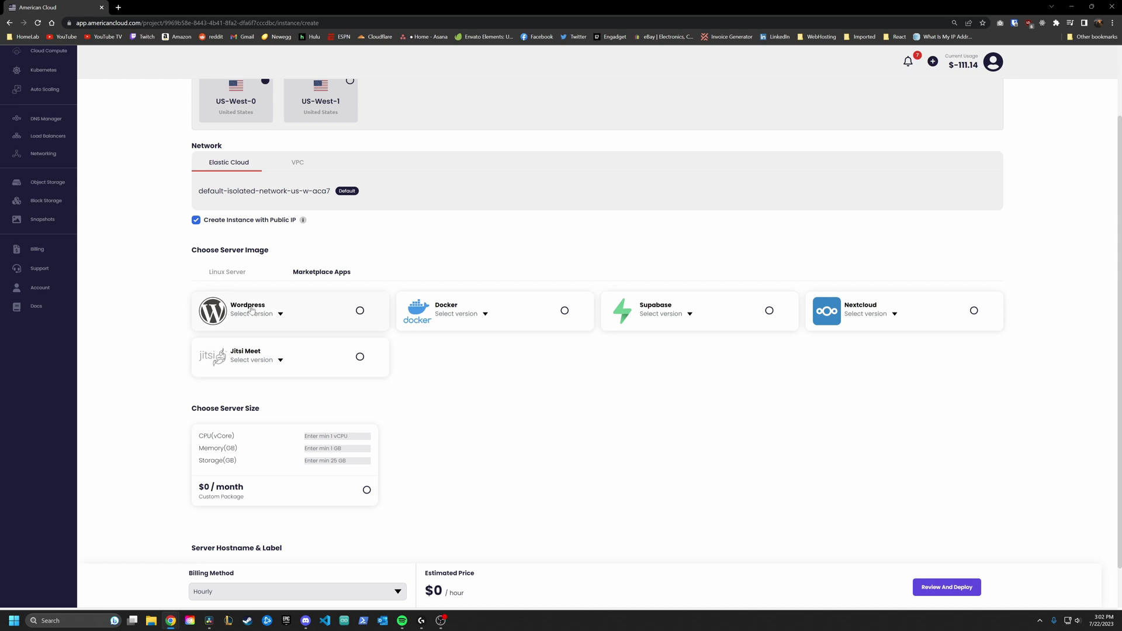
left_click(476, 316)
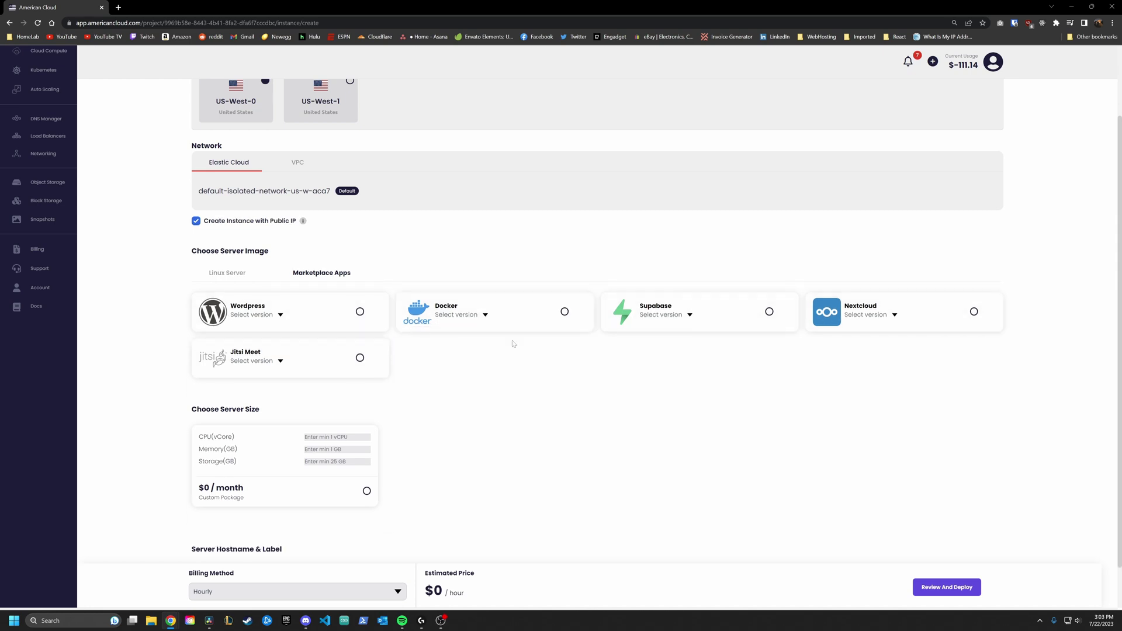
left_click(564, 313)
scroll(485, 364, "down", 2)
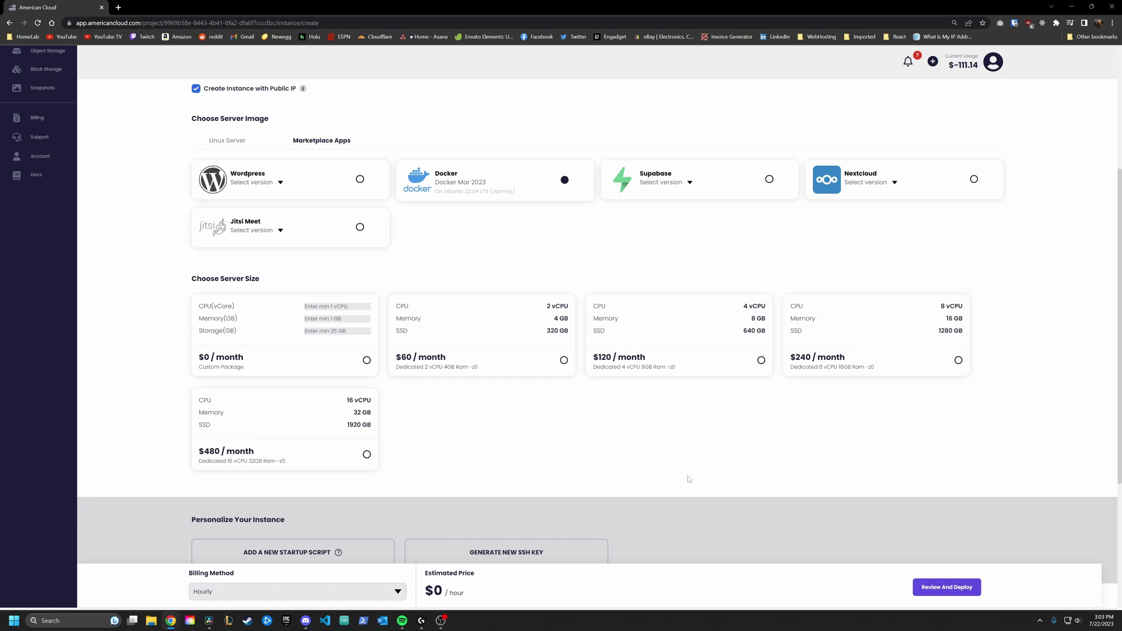
Step: Enter a custom package of 2 CPU, 100 GB storage and 2 GB memory, updating the price to $43/month
left_click(337, 306)
type("2")
left_click(337, 331)
type("100")
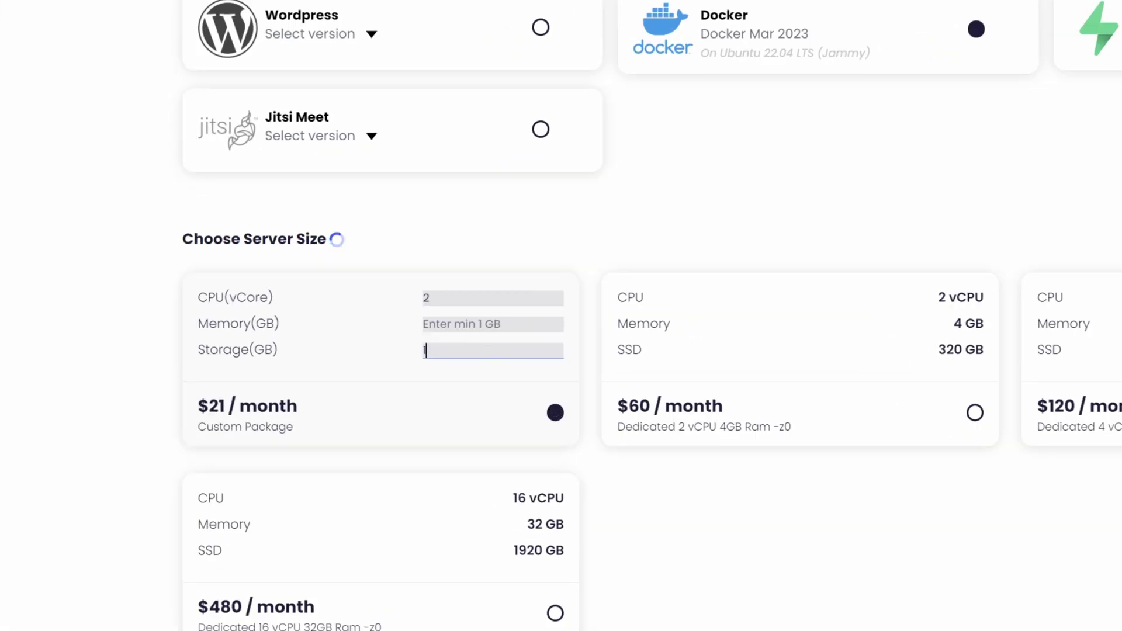
left_click(499, 320)
type("2")
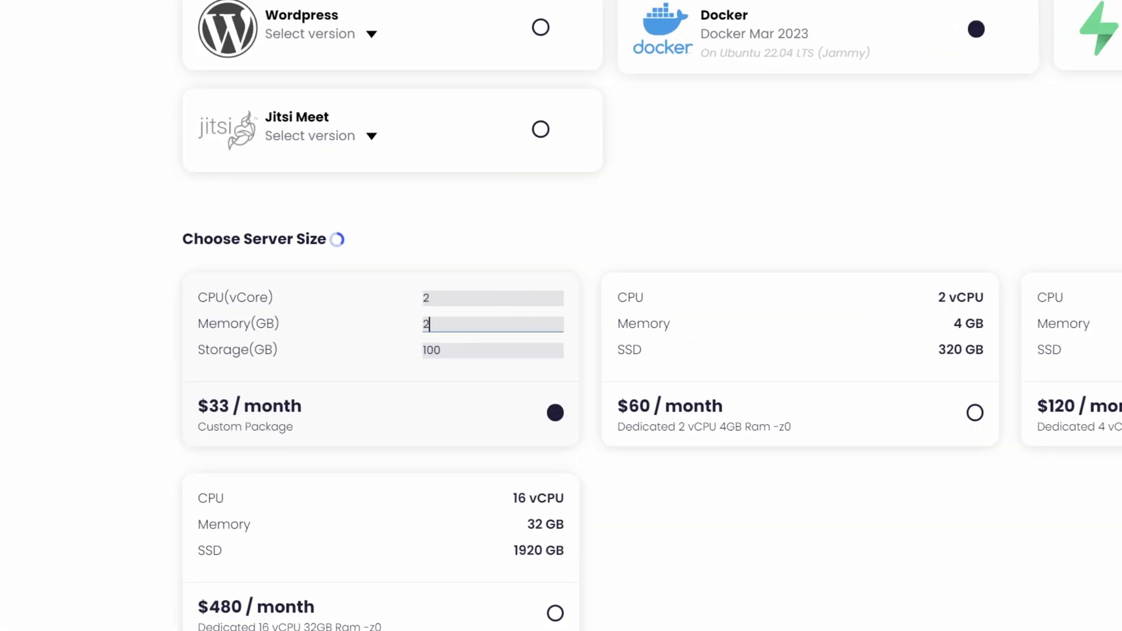
left_click(138, 354)
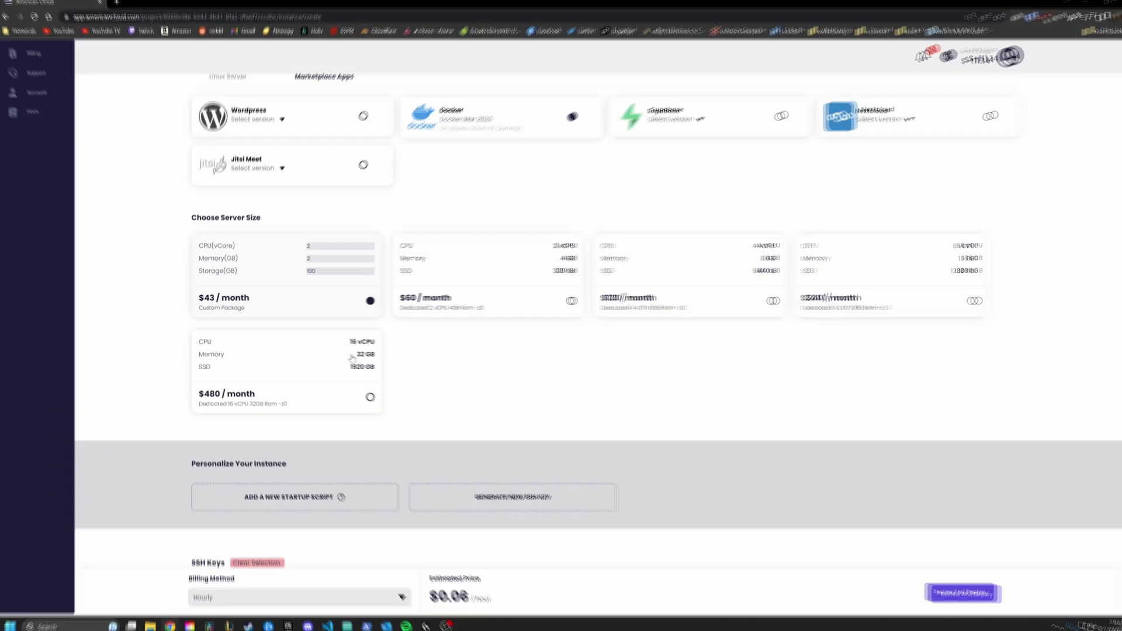
scroll(351, 357, "down", 2)
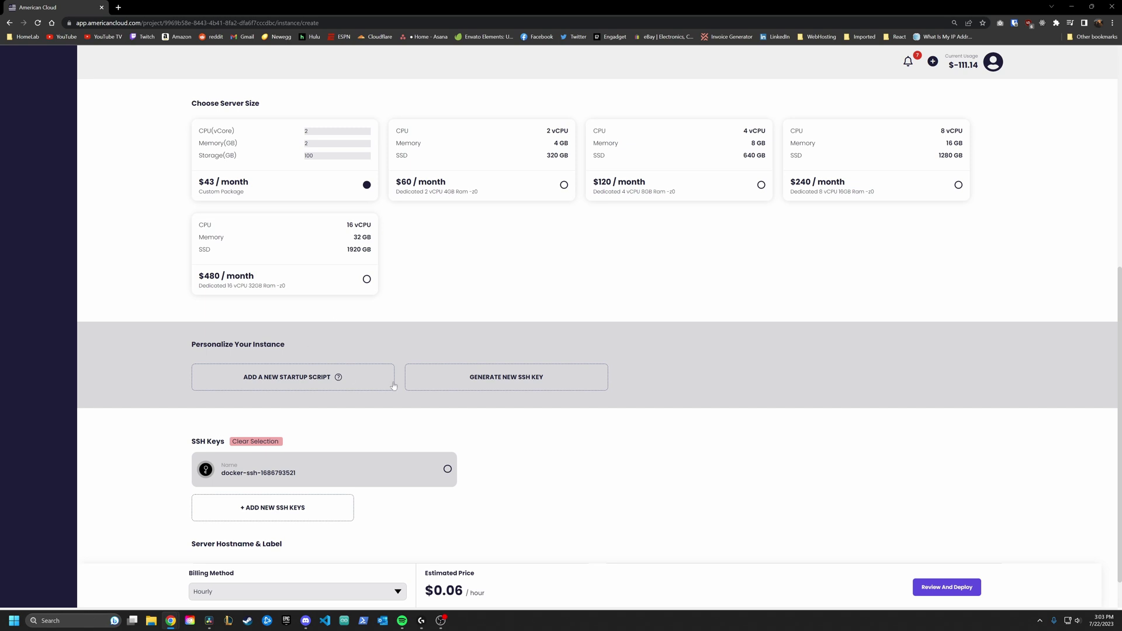
scroll(515, 383, "down", 1)
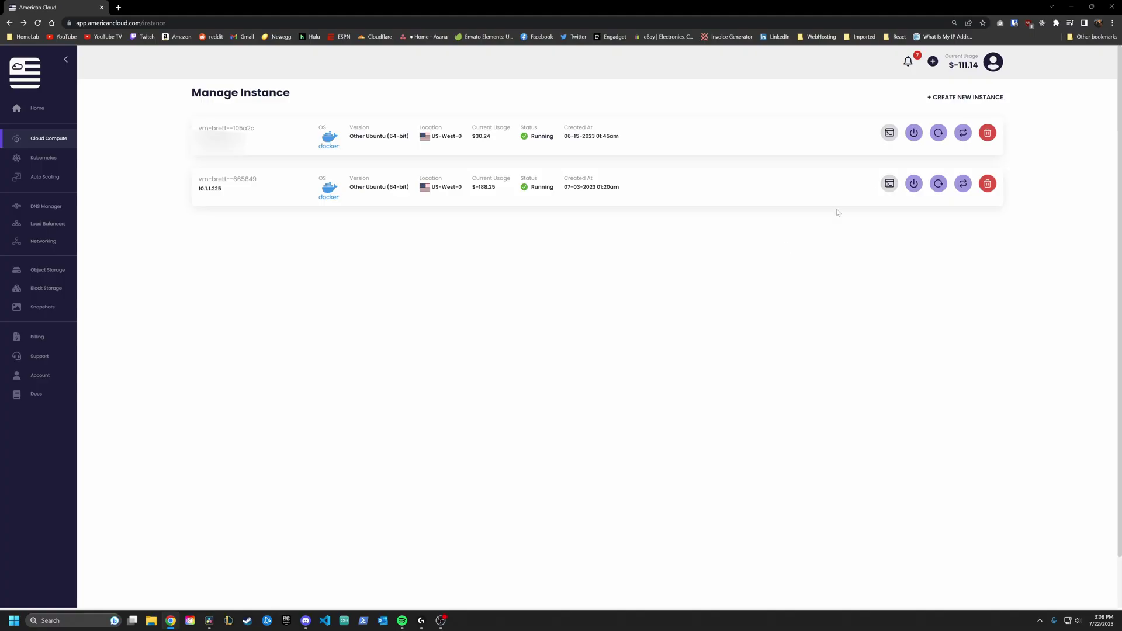
Step: Open the first instance's console and run lsblk to show its 100G disk
left_click(889, 132)
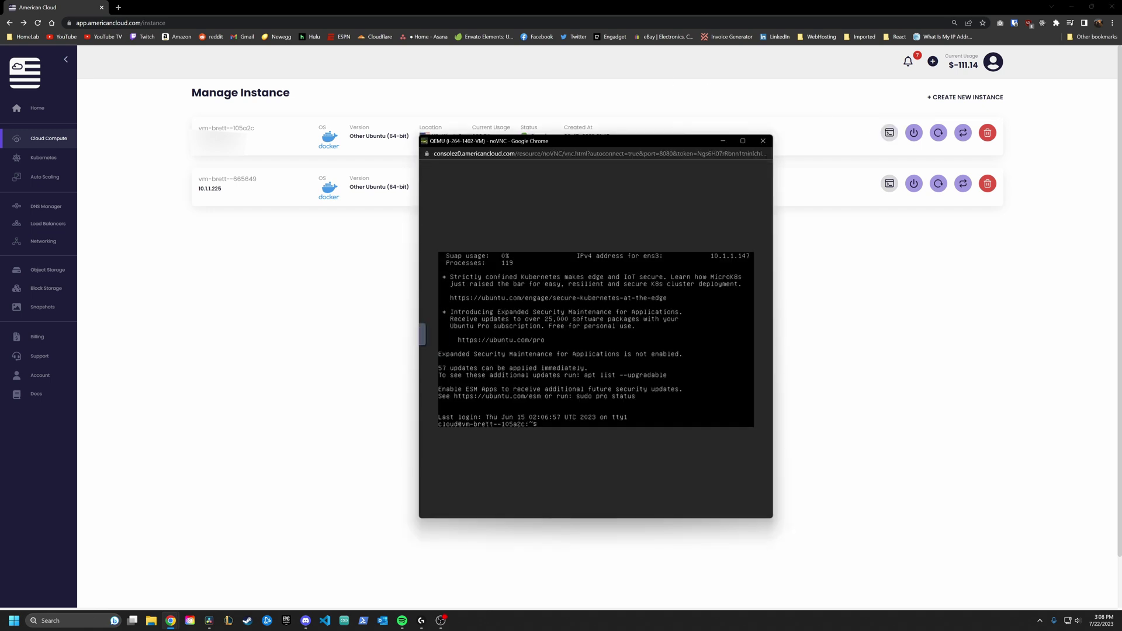
type("blk")
key("Return")
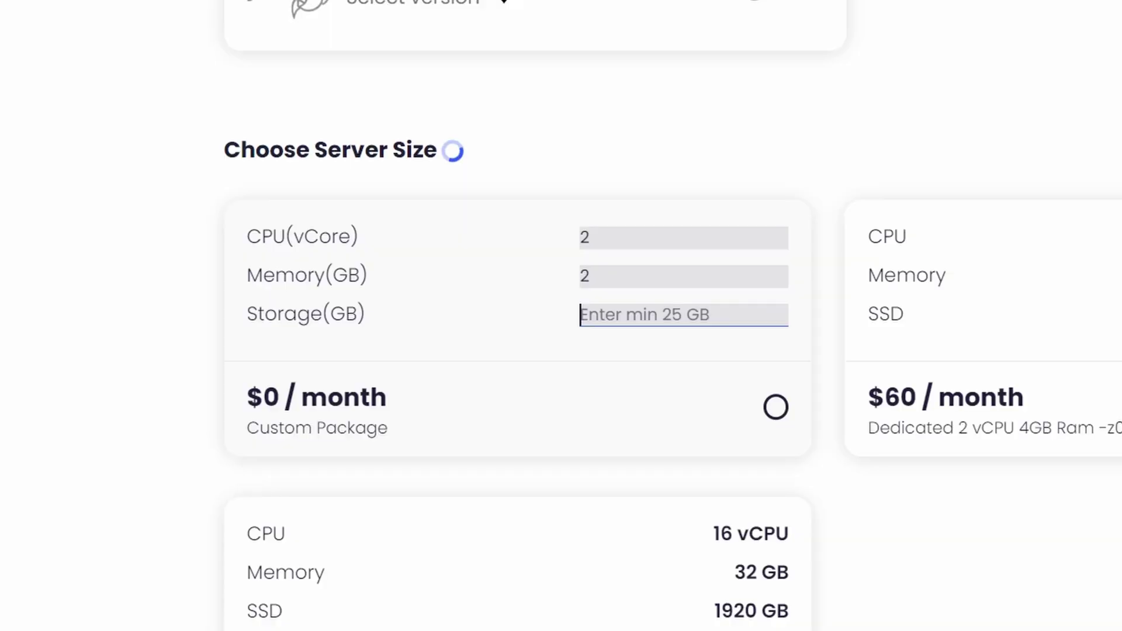
Step: Give the custom package 2 GB of memory, bringing the server price to $43/month
type("100")
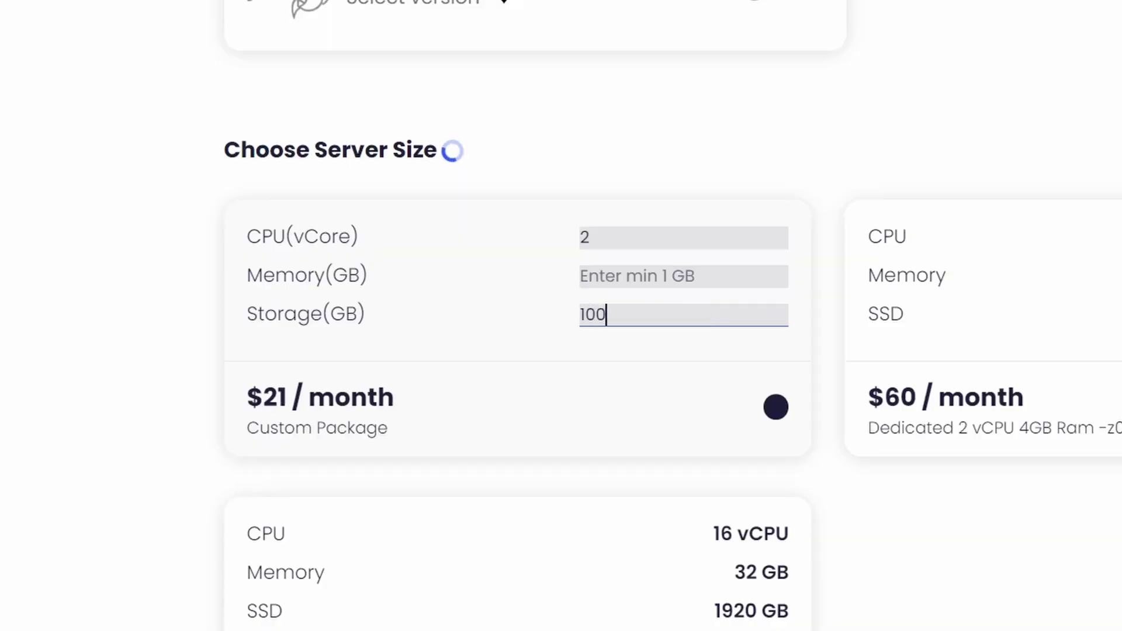
left_click(696, 269)
type("2")
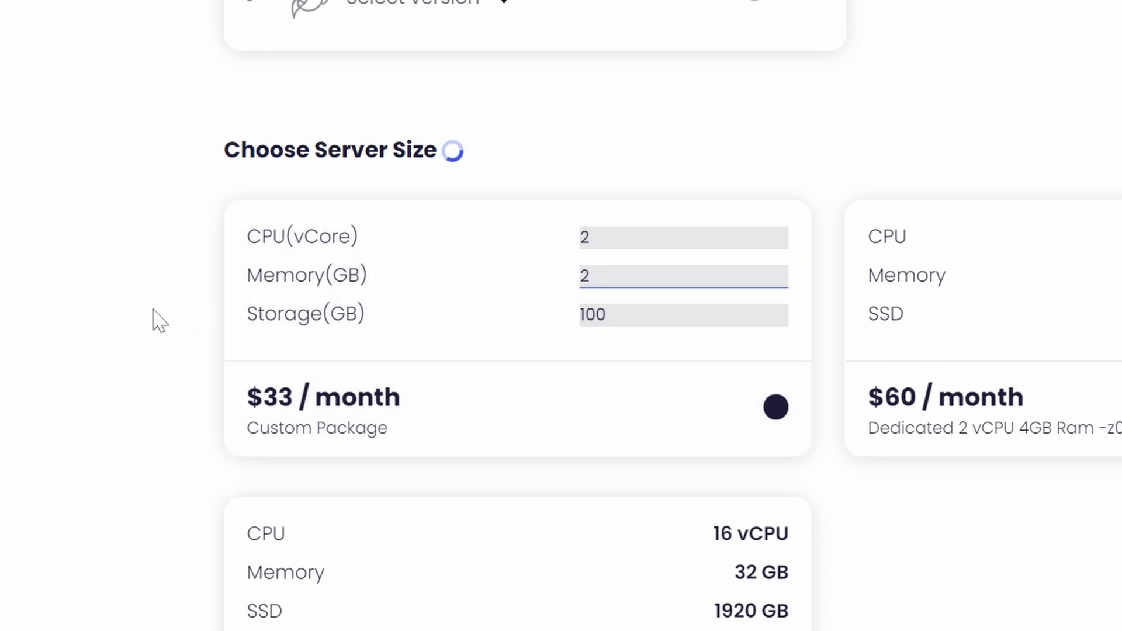
left_click(152, 321)
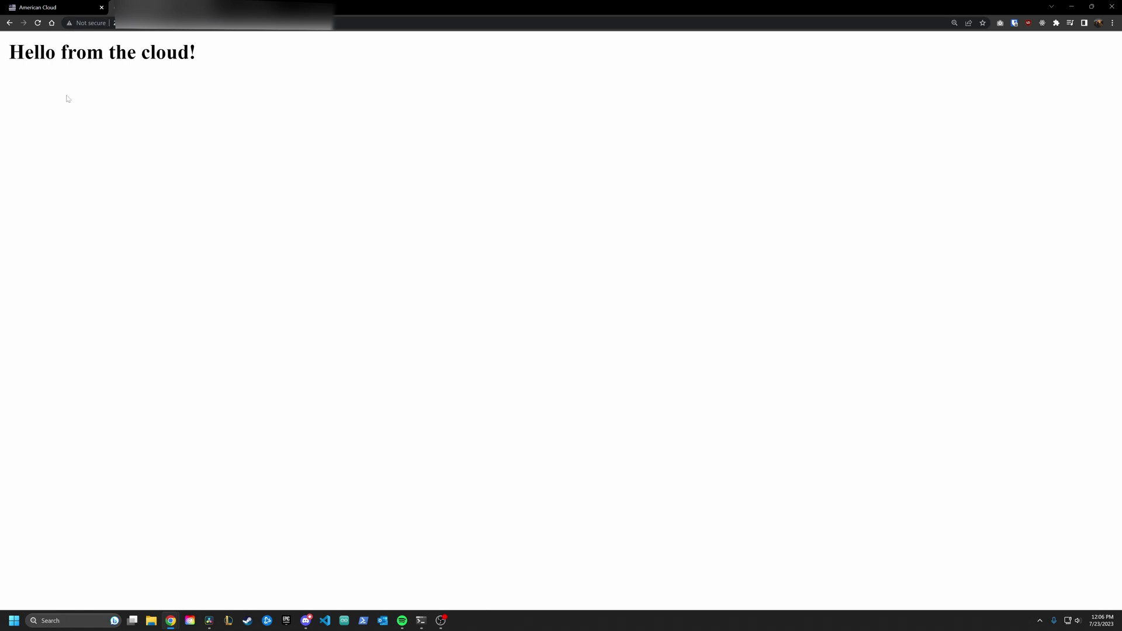
Step: Reload the page so it now shows 'Hello from a different cloud!'
left_click(222, 23)
key("Return")
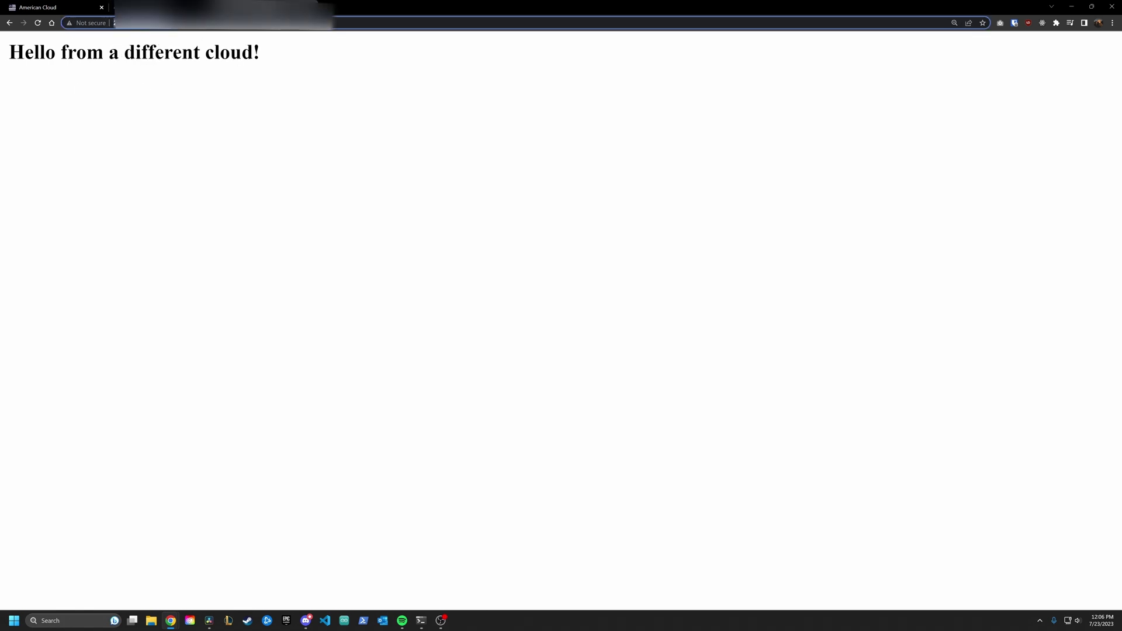
left_click(128, 39)
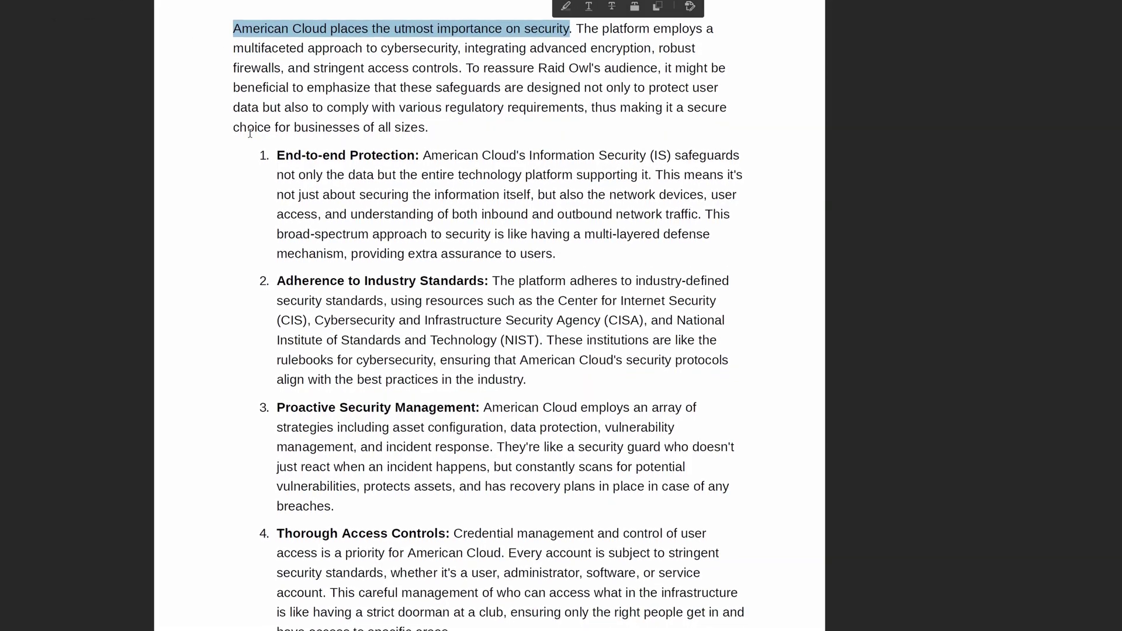
left_click(210, 168)
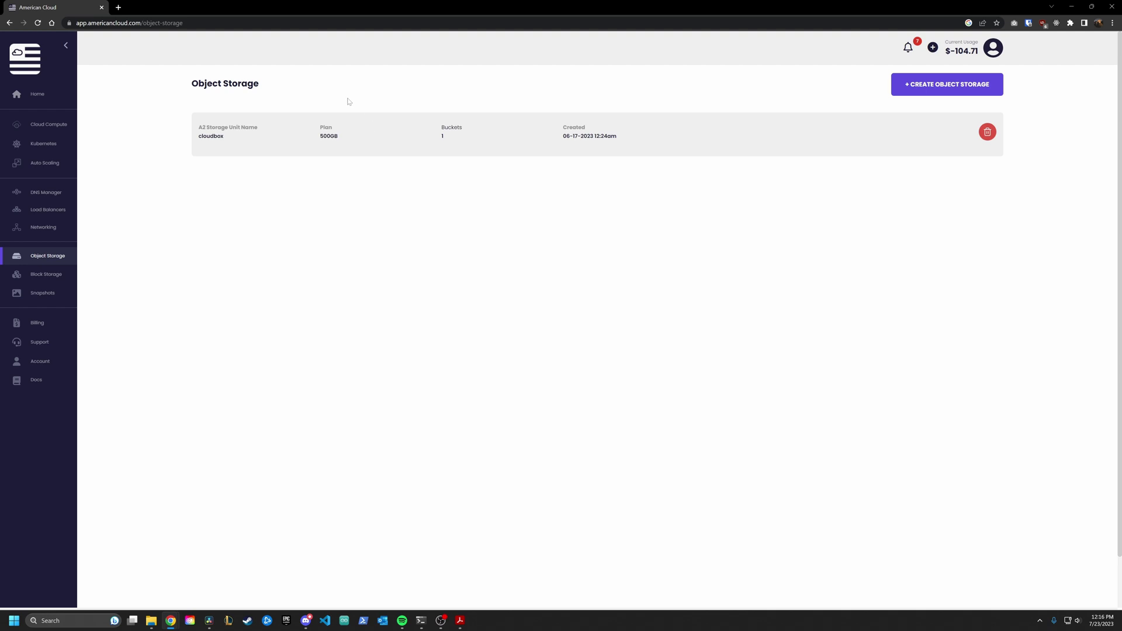
Step: Open the cloudbox unit from the Object Storage list
left_click(213, 137)
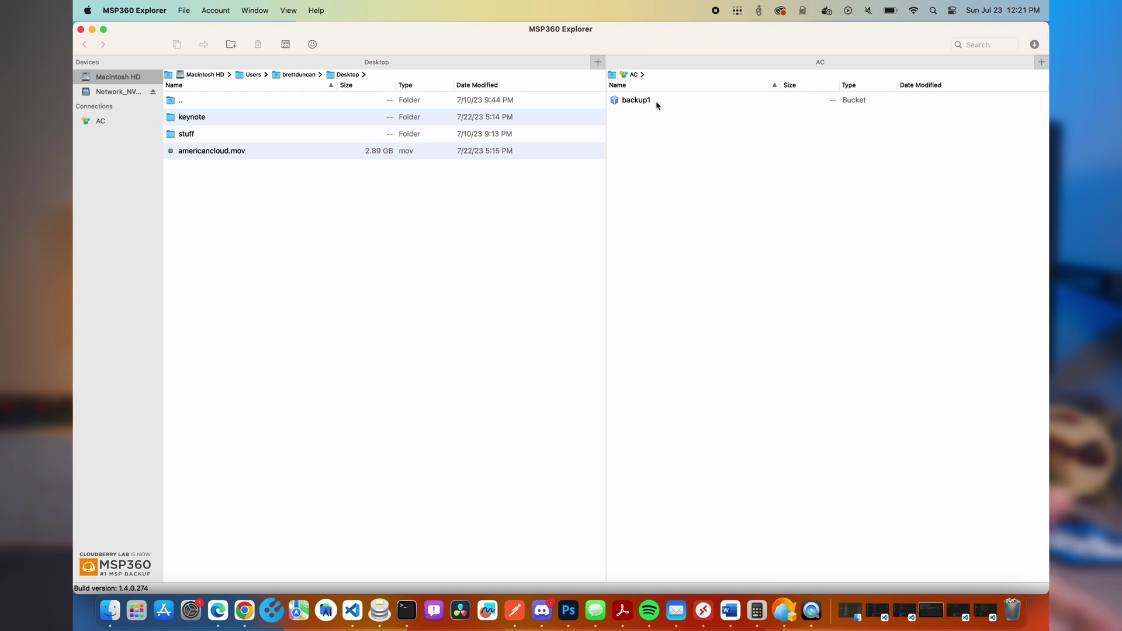
Step: Browse into the test folder of the backup1 bucket on the AC connection
left_click(653, 102)
double_click(652, 102)
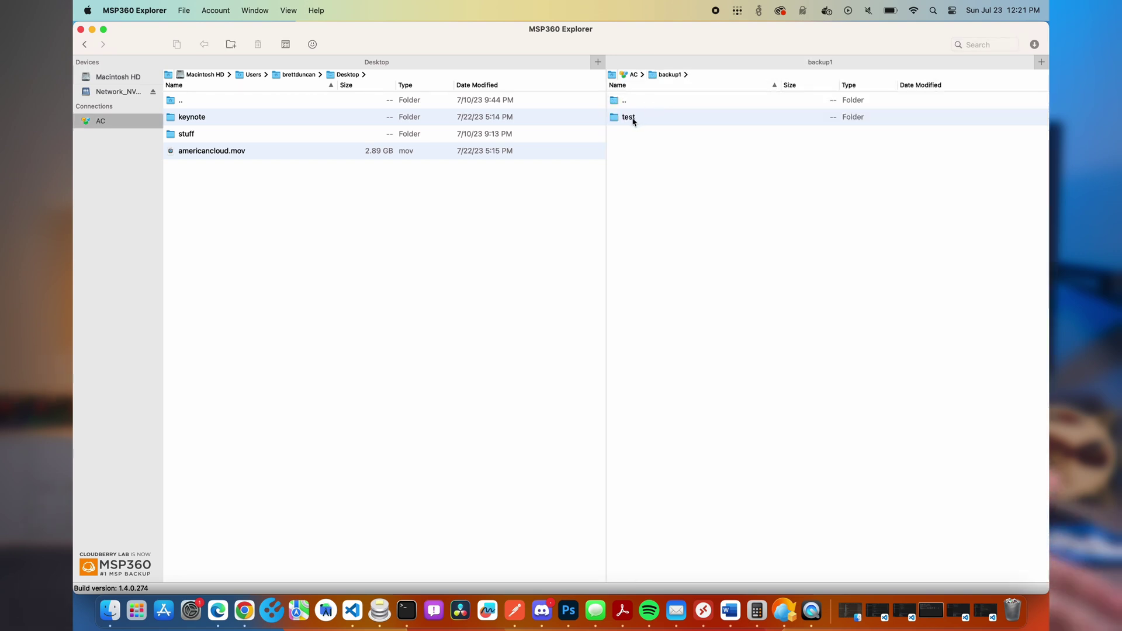
left_click(632, 120)
double_click(631, 120)
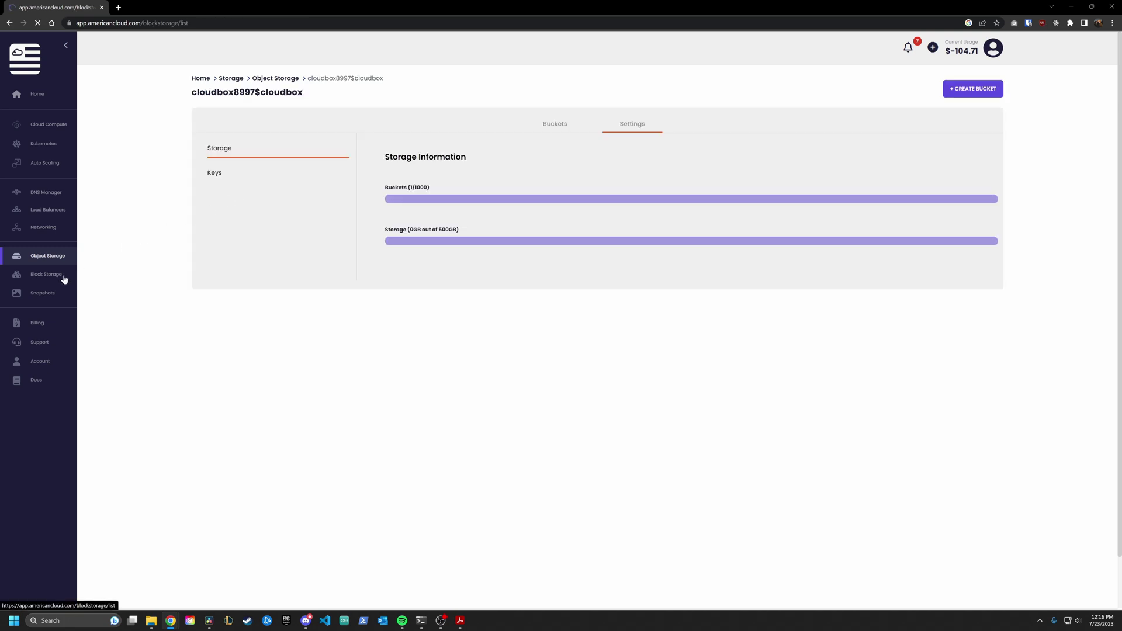
Step: Expand the block storage volume row to reveal its empty snapshot list
left_click(220, 124)
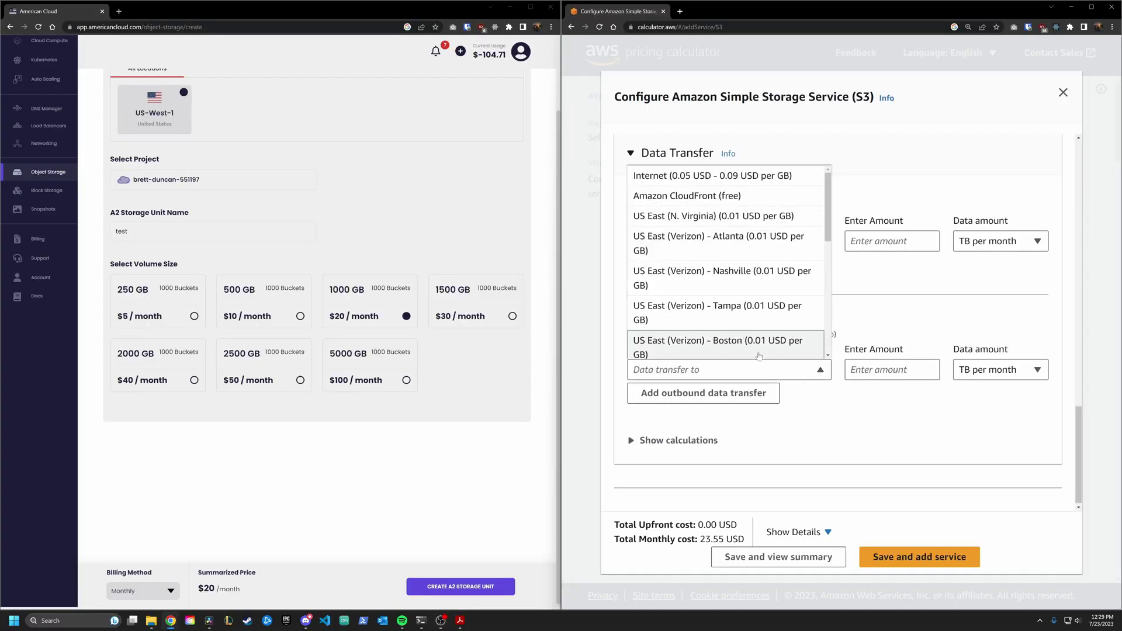
Step: Price 500 GB per month of S3 transfer out to the Internet, totaling 68.55 USD monthly
left_click(725, 177)
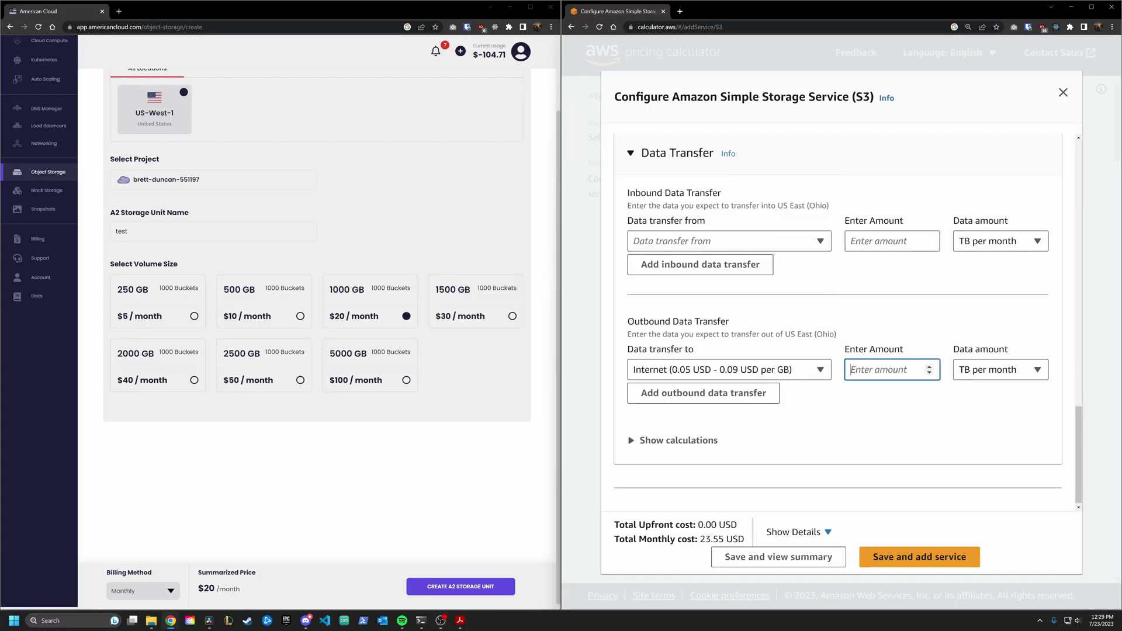
left_click(973, 376)
left_click(971, 390)
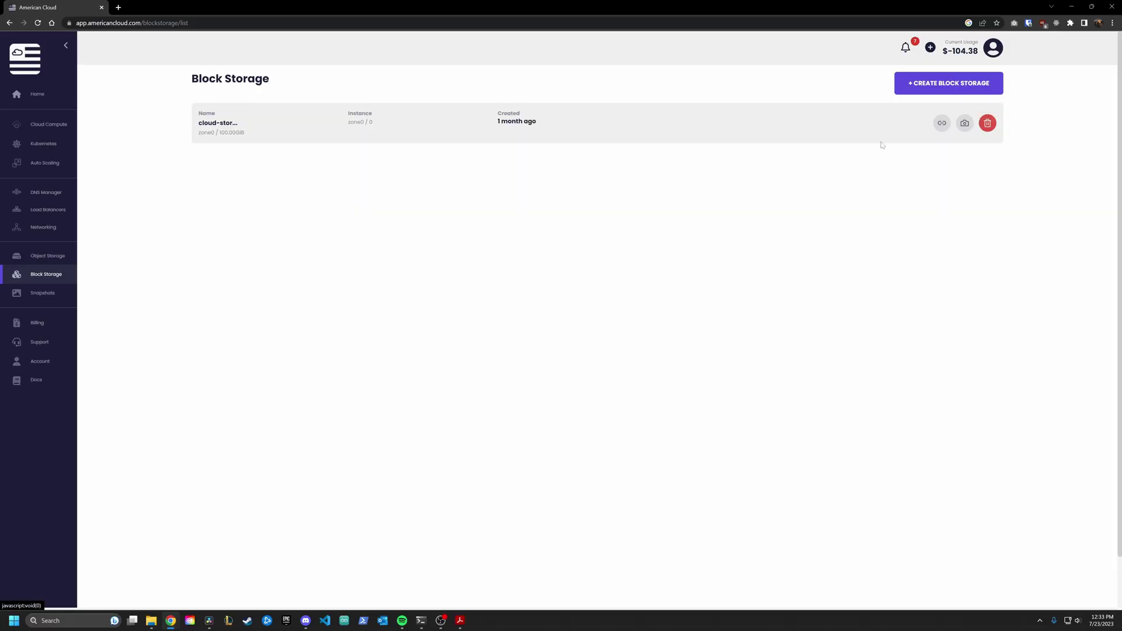
Step: Snapshot the 100 GB volume as snap1 and confirm it appears under the volume
type("snap1")
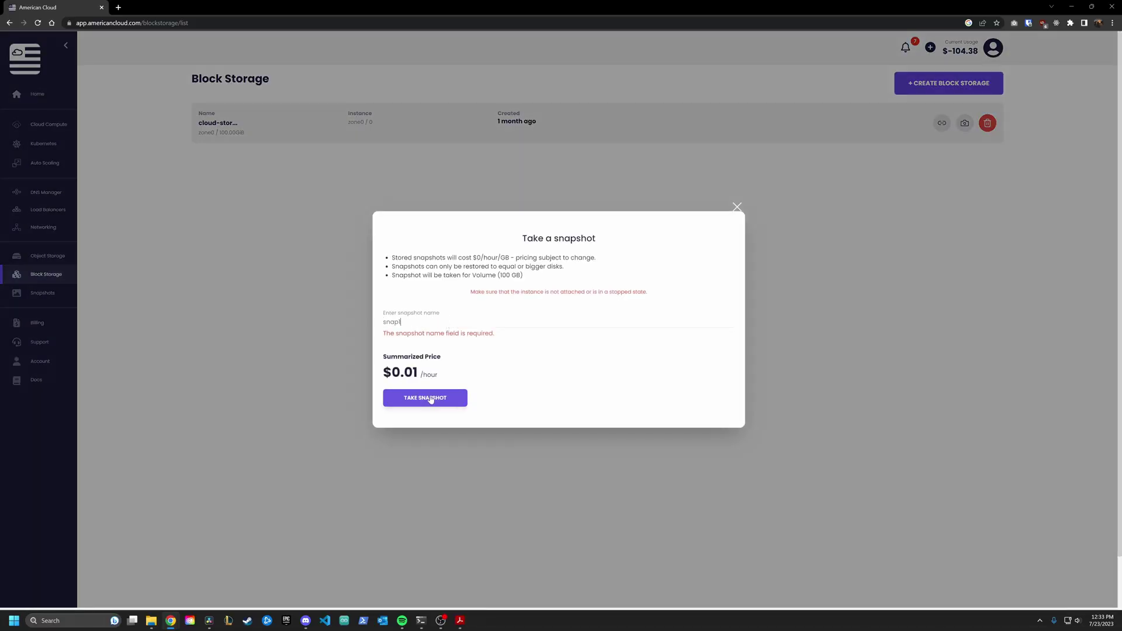
left_click(432, 397)
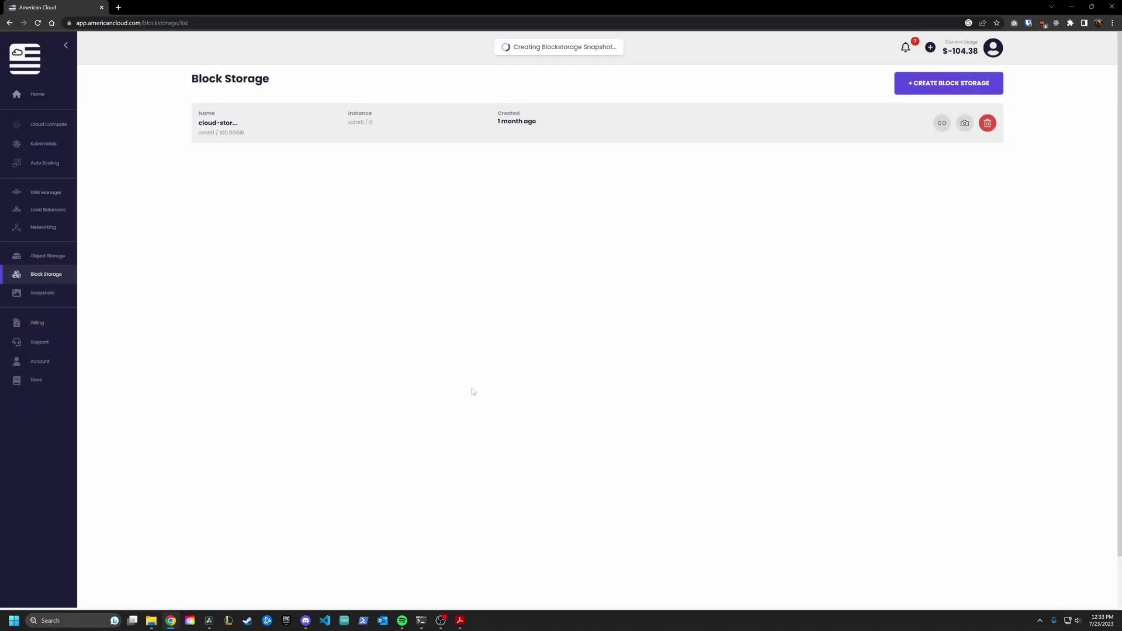
left_click(269, 129)
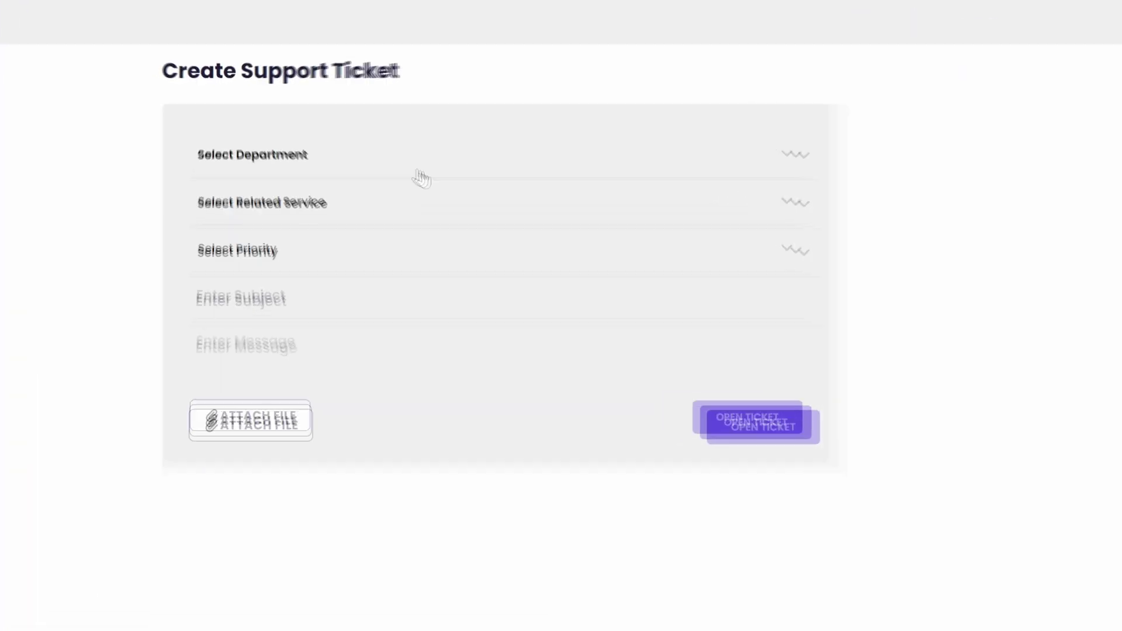
Step: Set the support ticket's department to Kubernetes
left_click(299, 125)
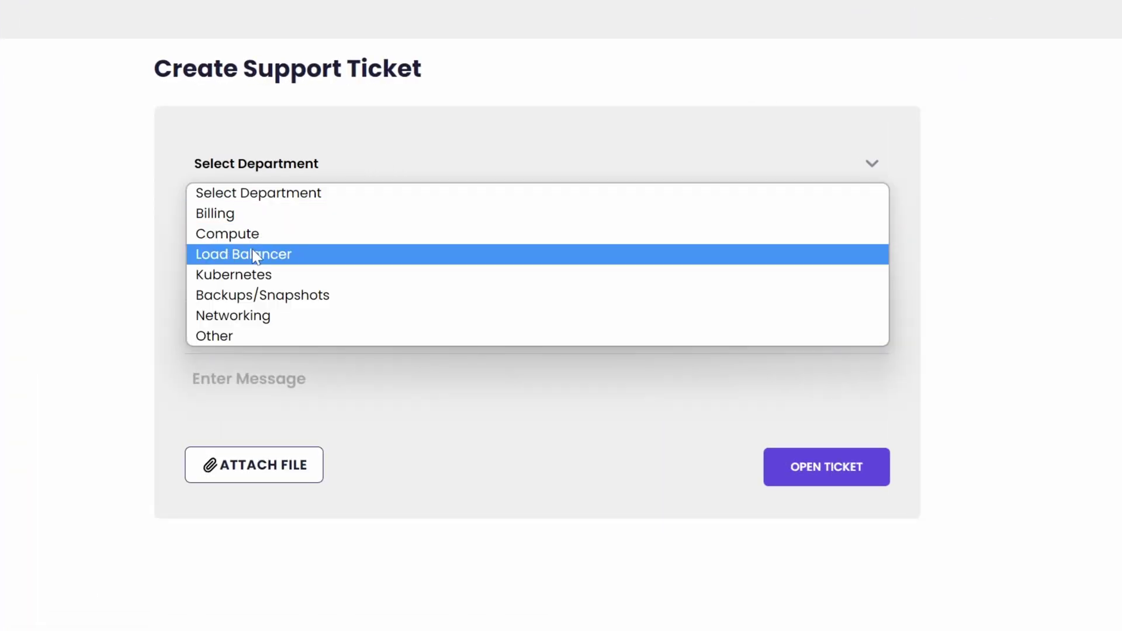
left_click(232, 274)
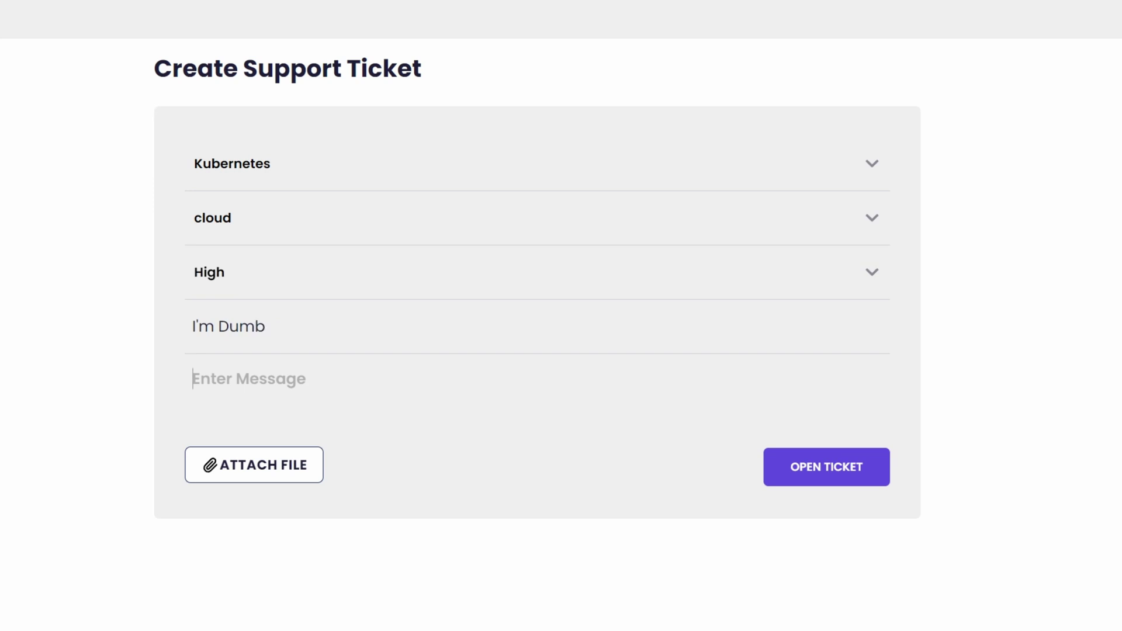